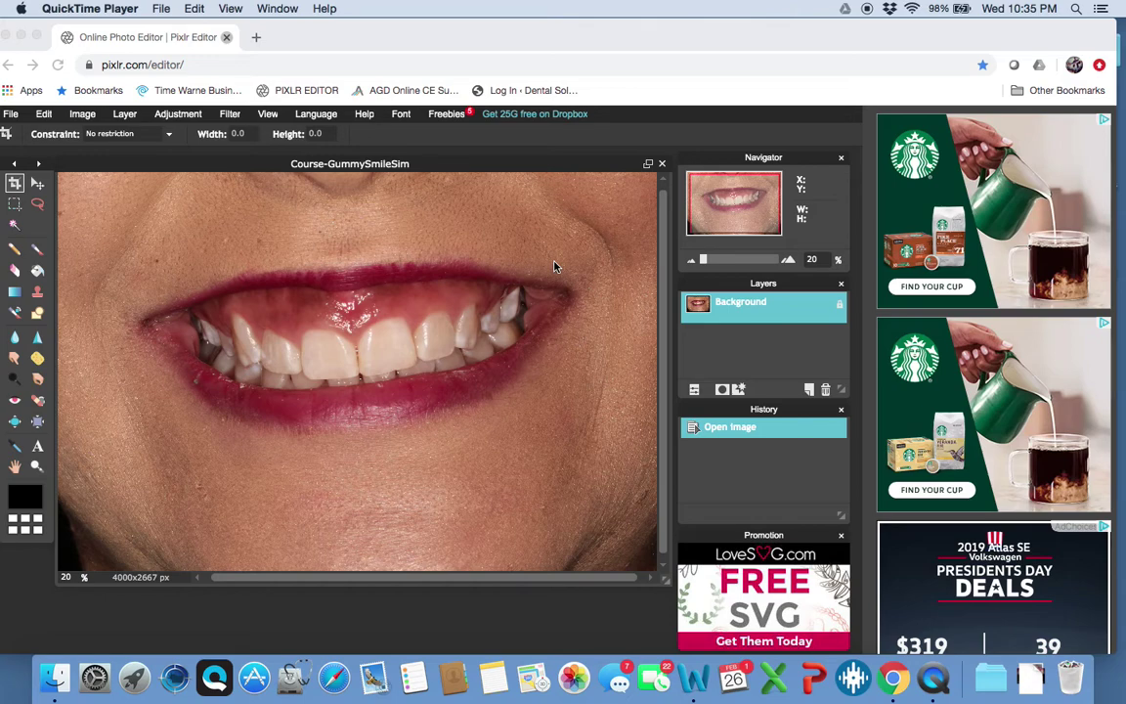
Open google.com in a new browser tab
left_click(407, 168)
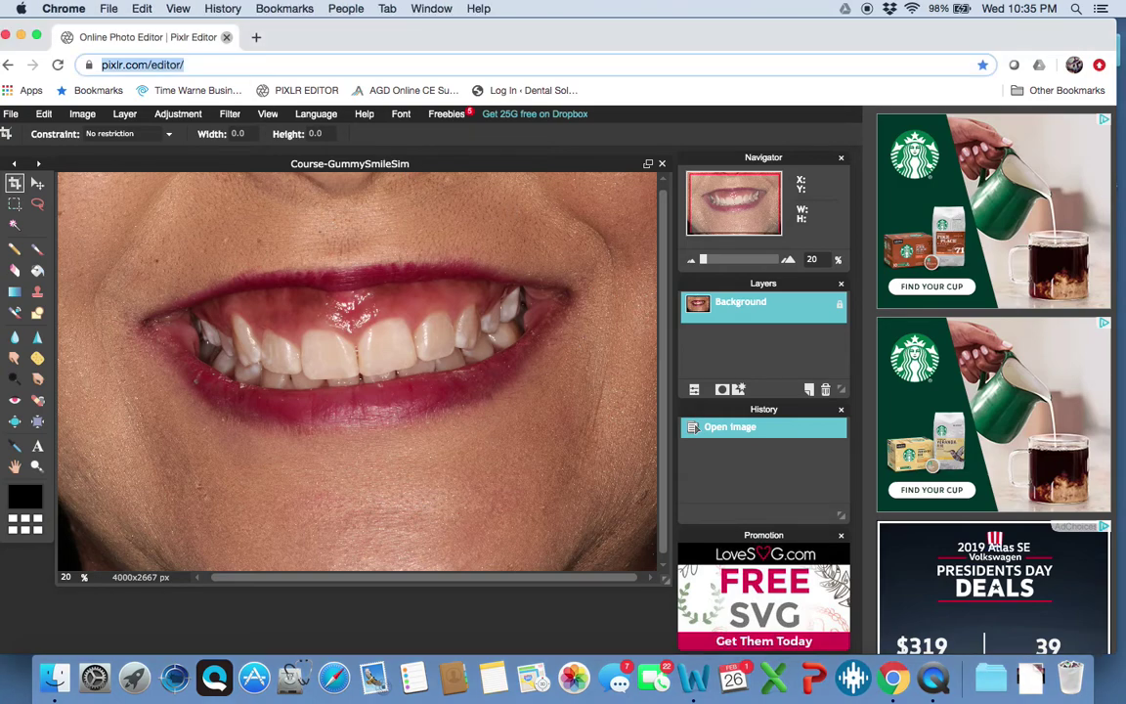
left_click_drag(475, 161, 437, 161)
left_click(257, 38)
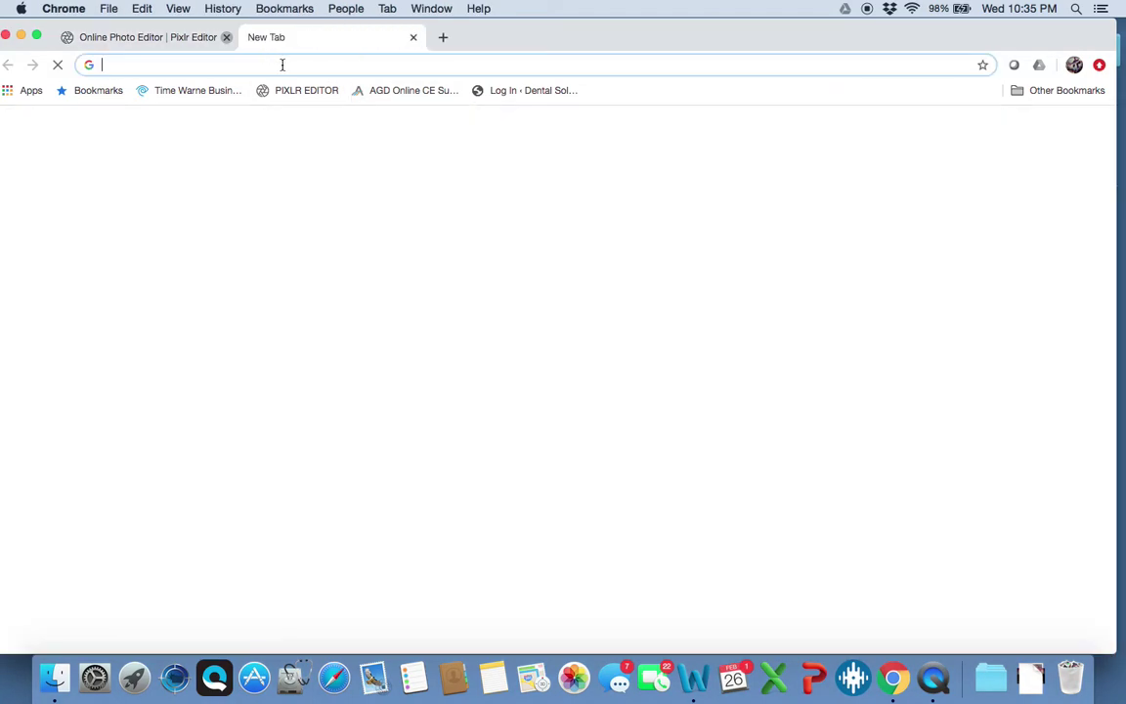
type("google.com")
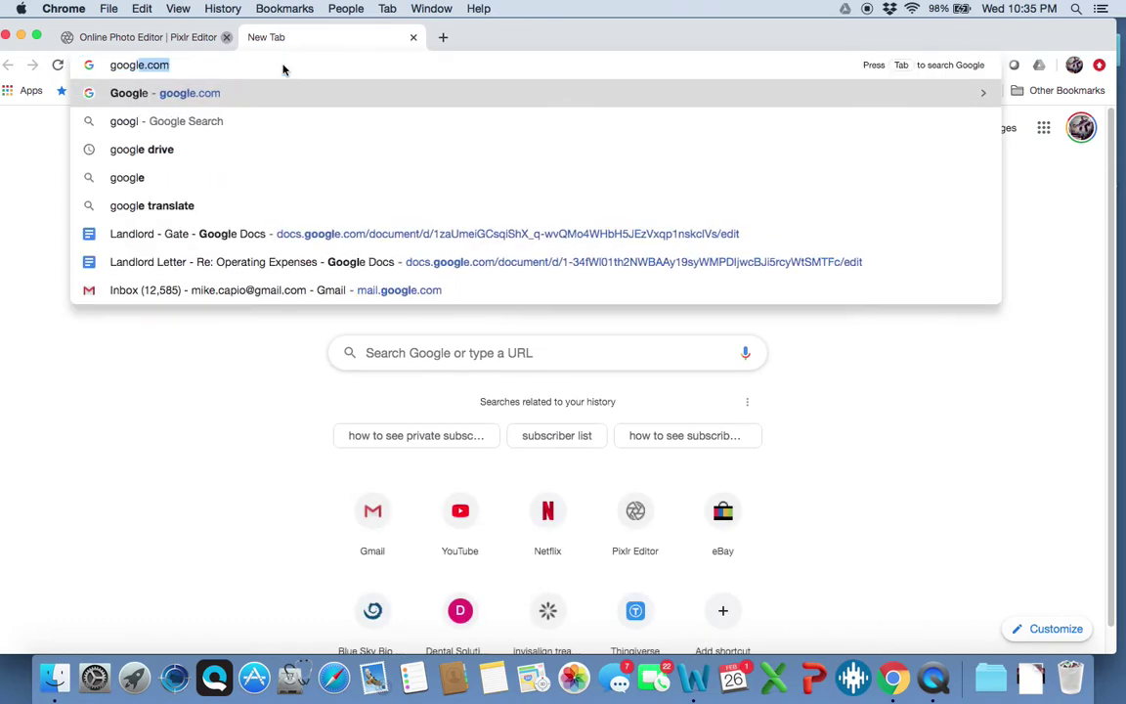
key("Return")
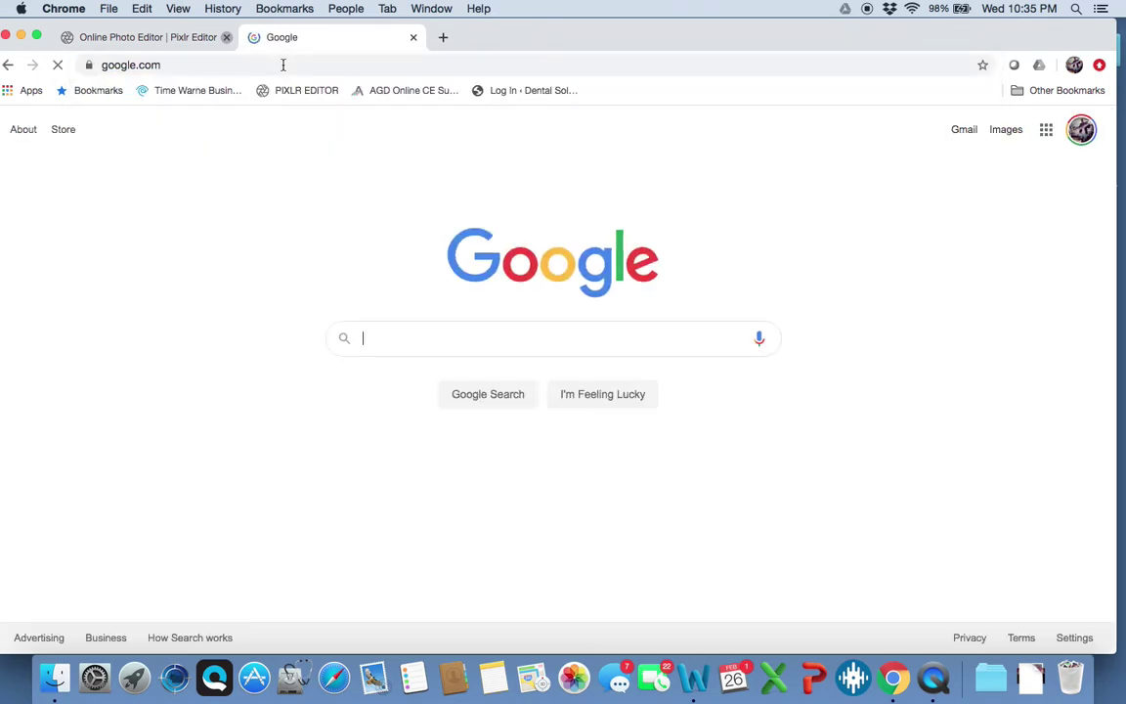
Search Google for "pixlr editor" and open the Online Photo Editor | Pixlr Editor result
type("pixlr")
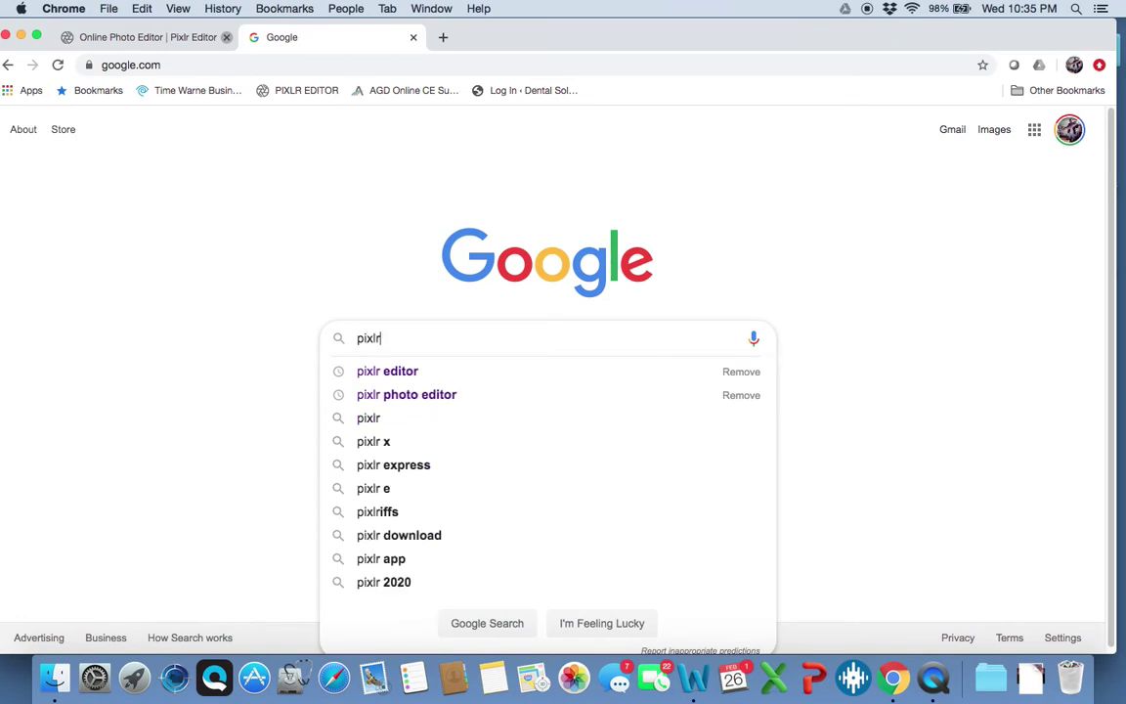
key("Down")
key("Return")
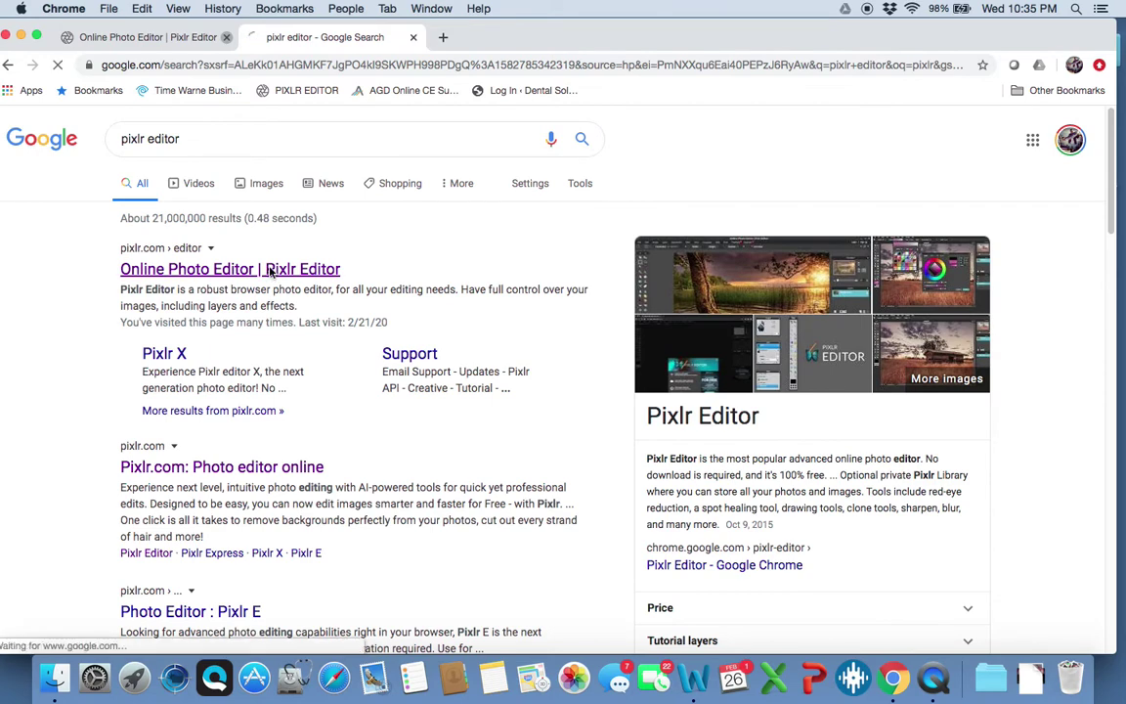
left_click(270, 270)
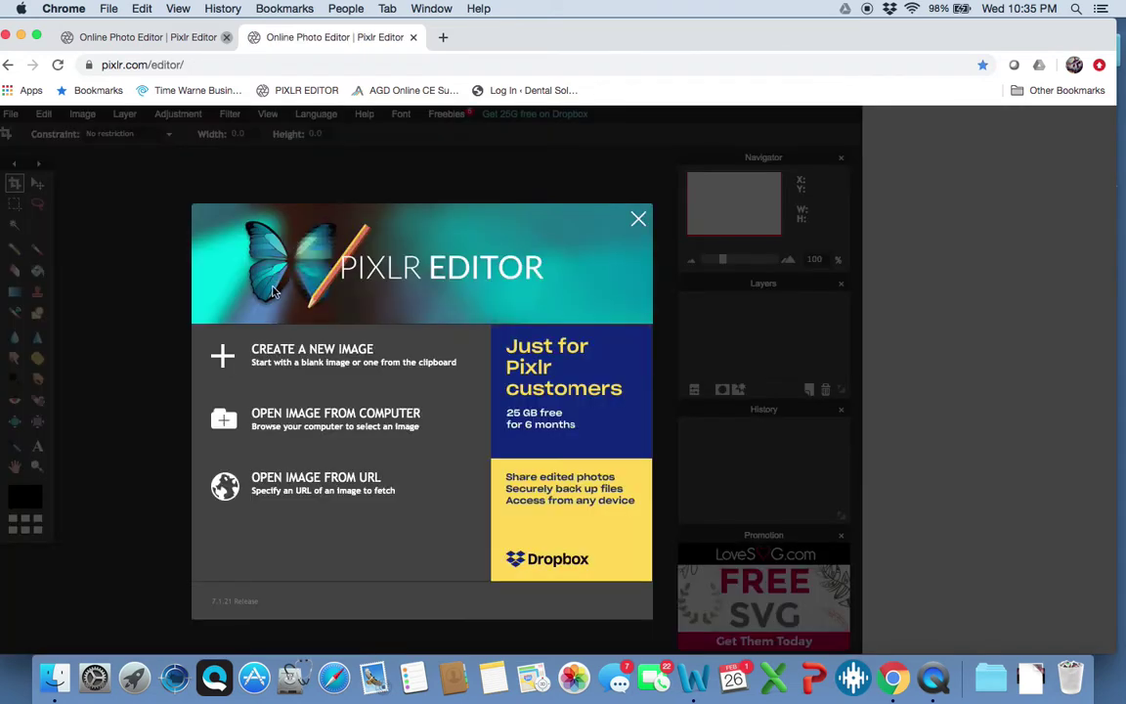
Open the Course-GummySmileSim photo from the computer in the photo editor
left_click(296, 424)
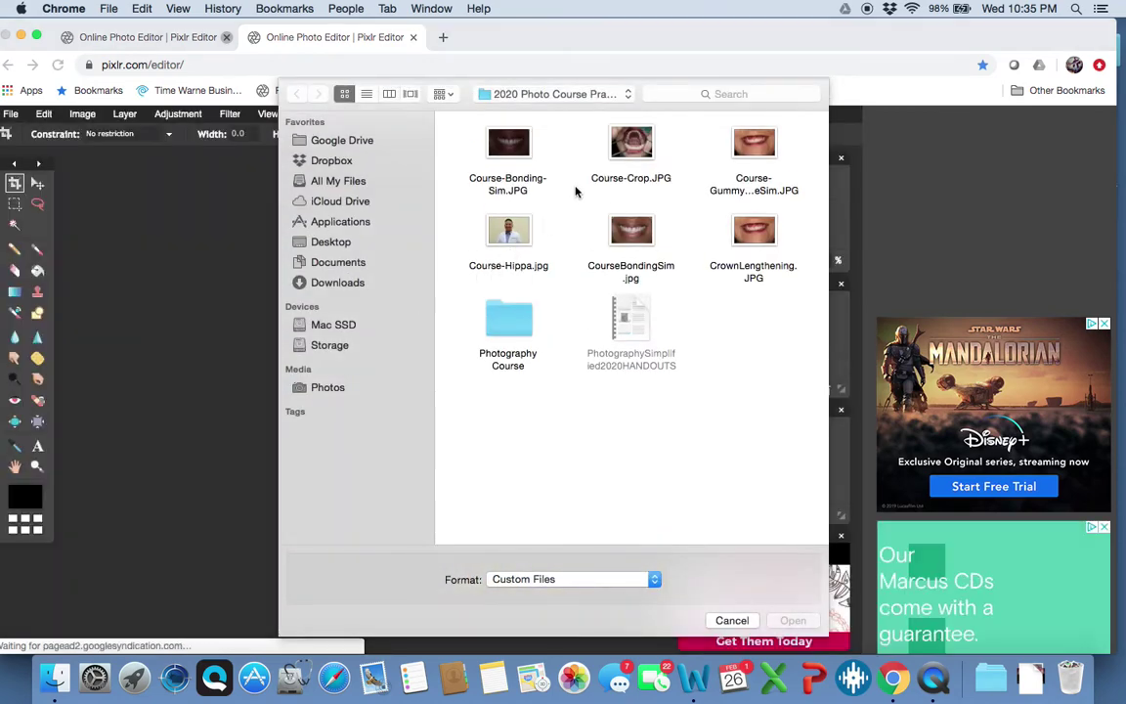
left_click(754, 146)
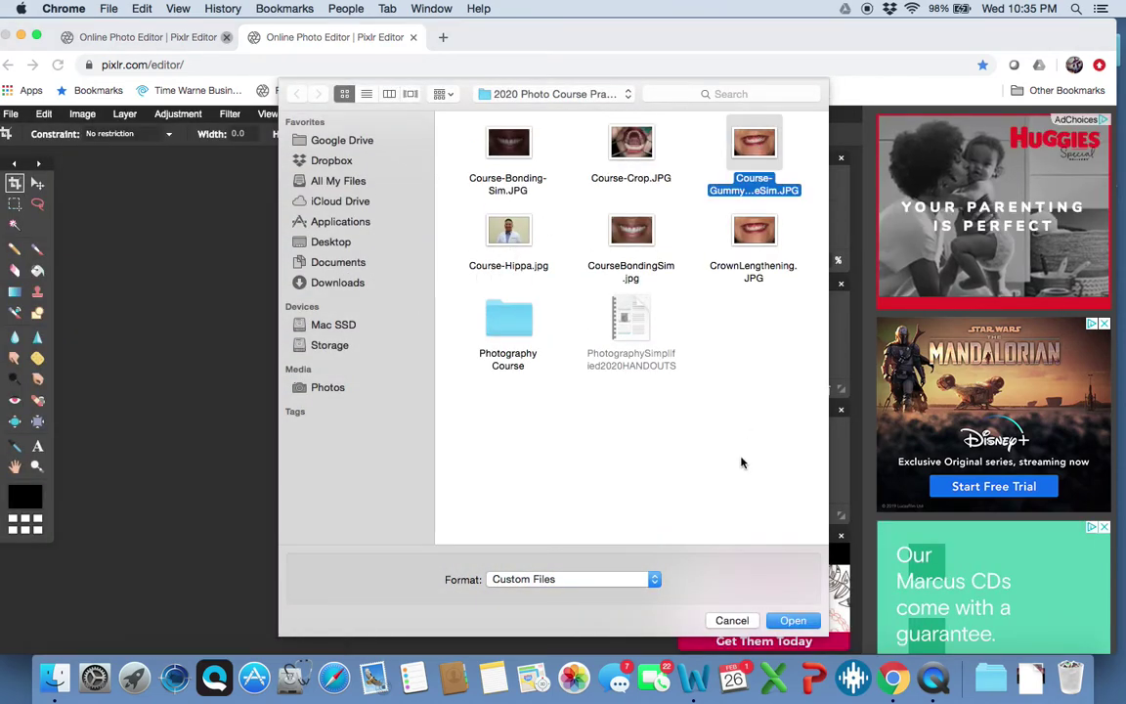
left_click(792, 620)
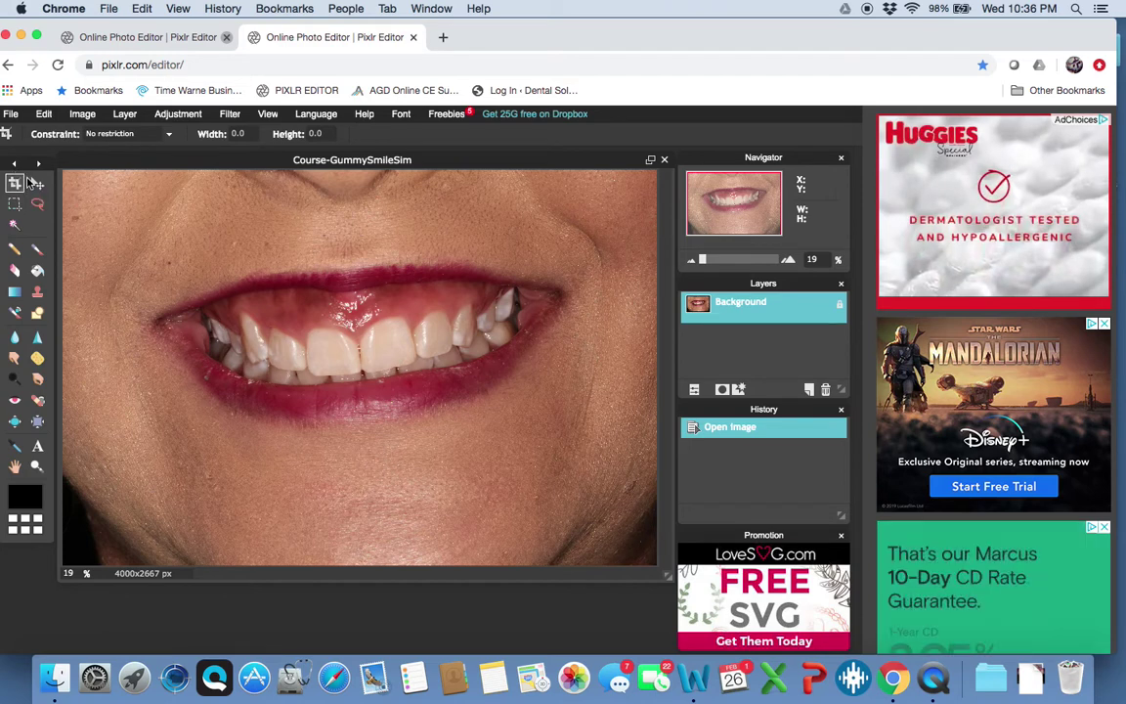
left_click(37, 183)
left_click(20, 186)
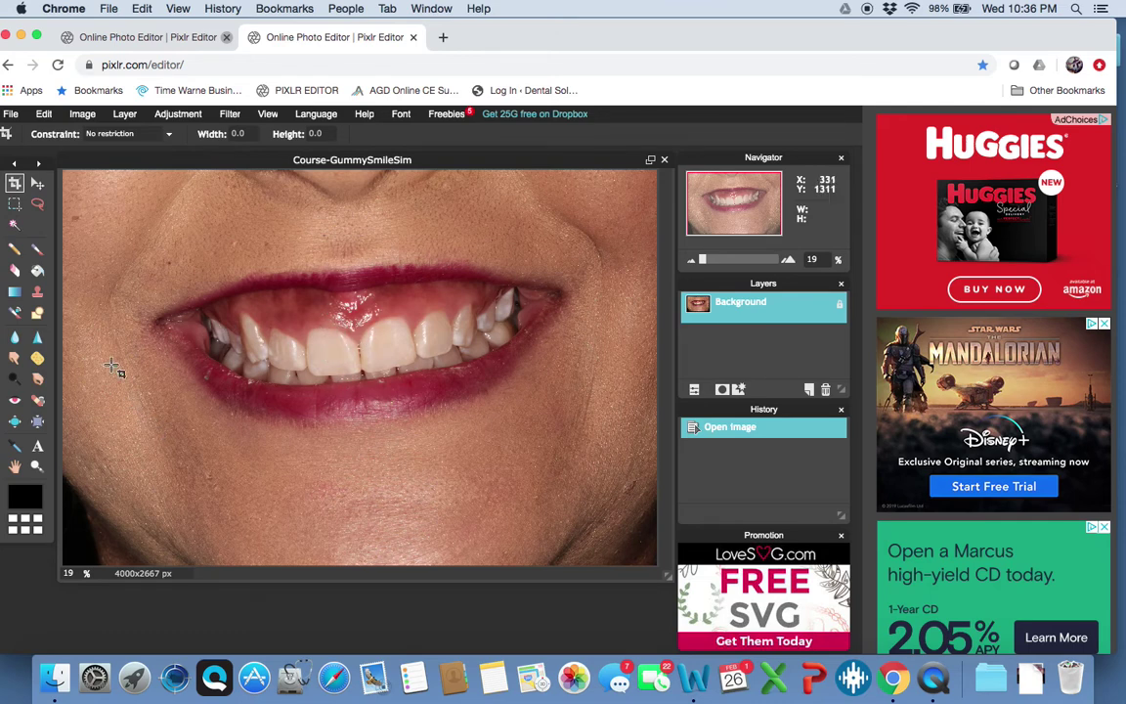
left_click(38, 203)
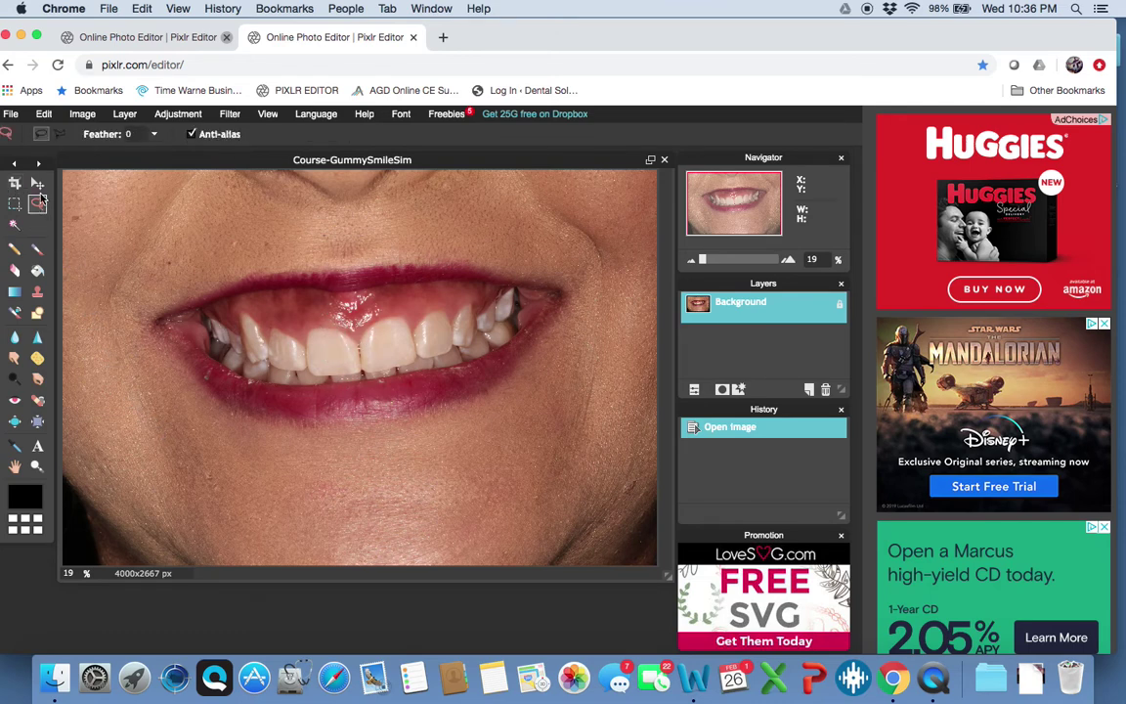
left_click(37, 182)
left_click(18, 188)
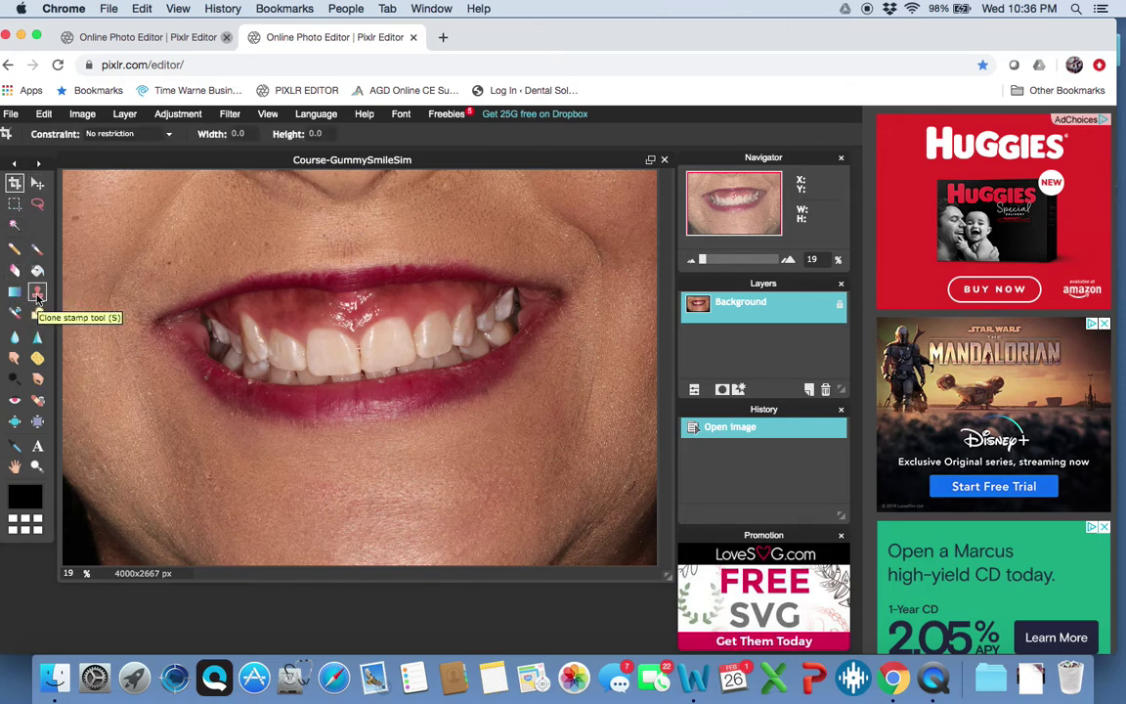
left_click(37, 293)
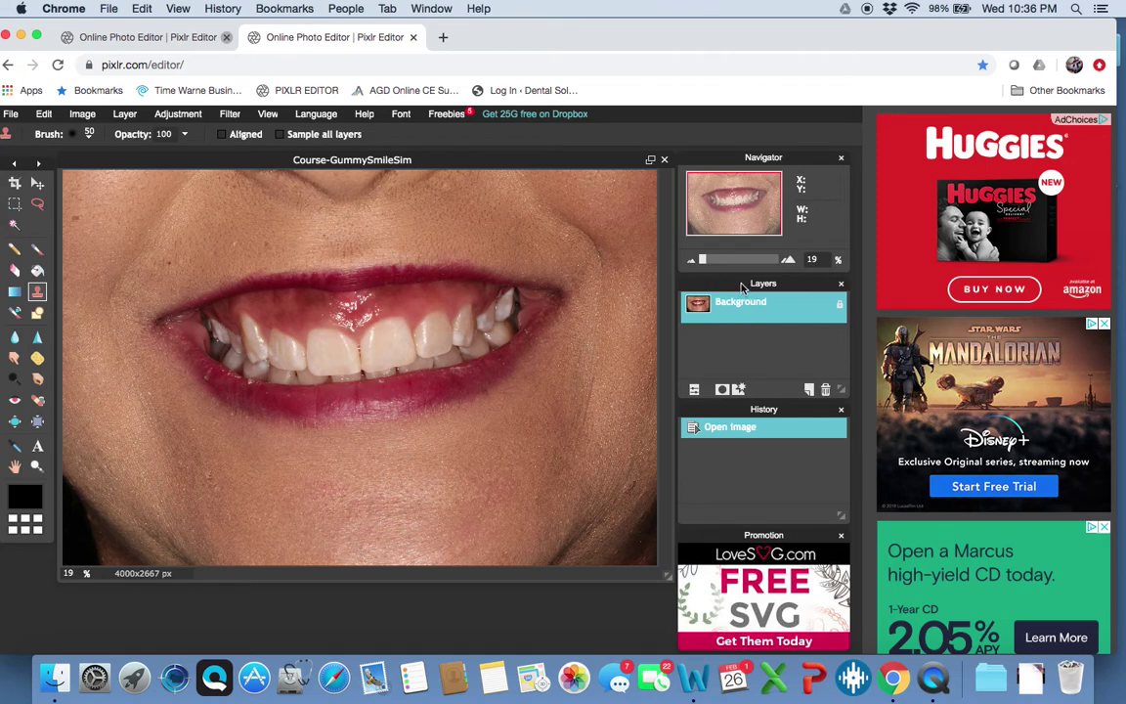
left_click(810, 390)
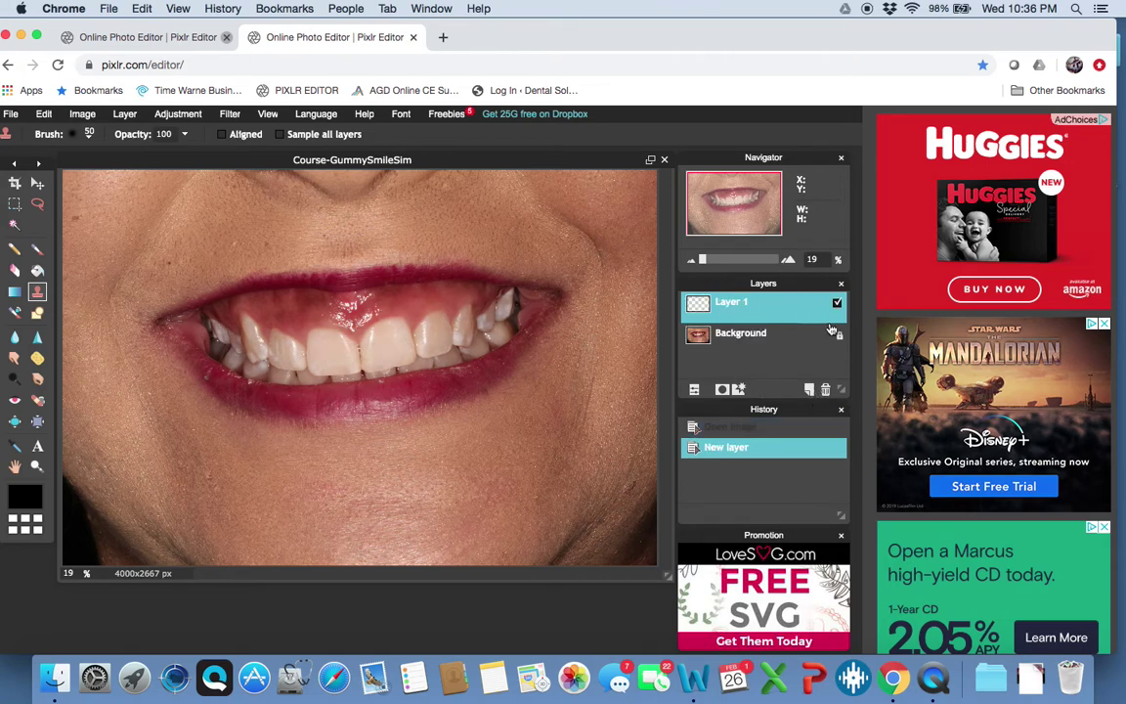
left_click(826, 390)
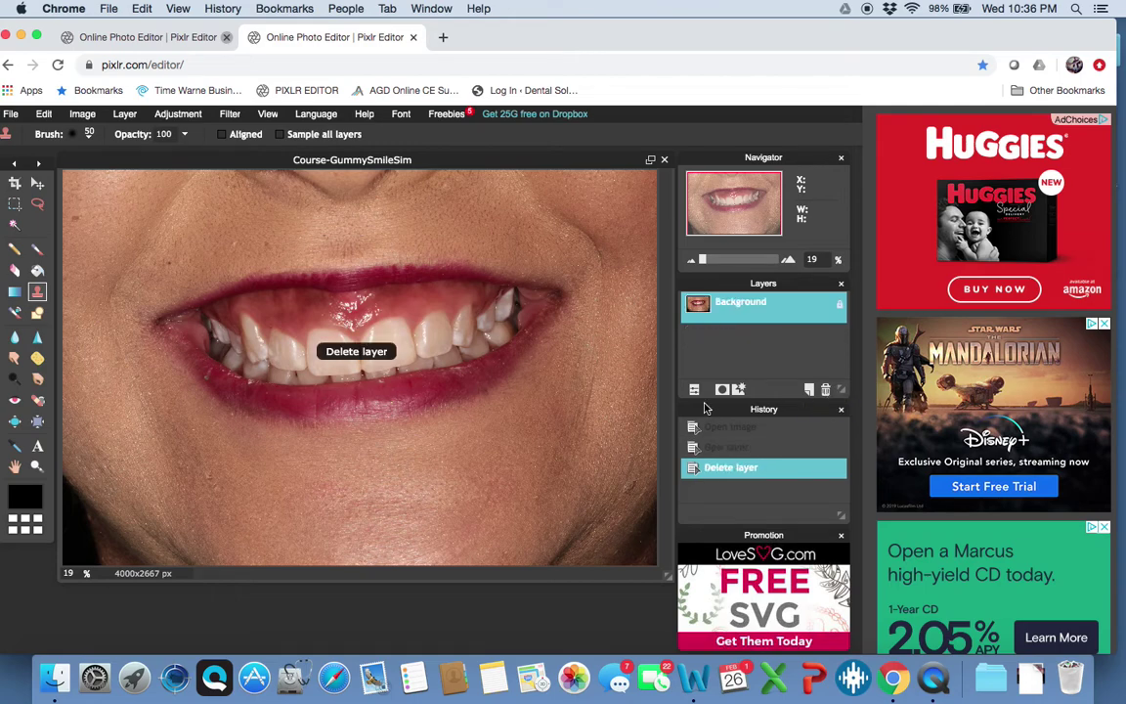
right_click(700, 311)
left_click(728, 318)
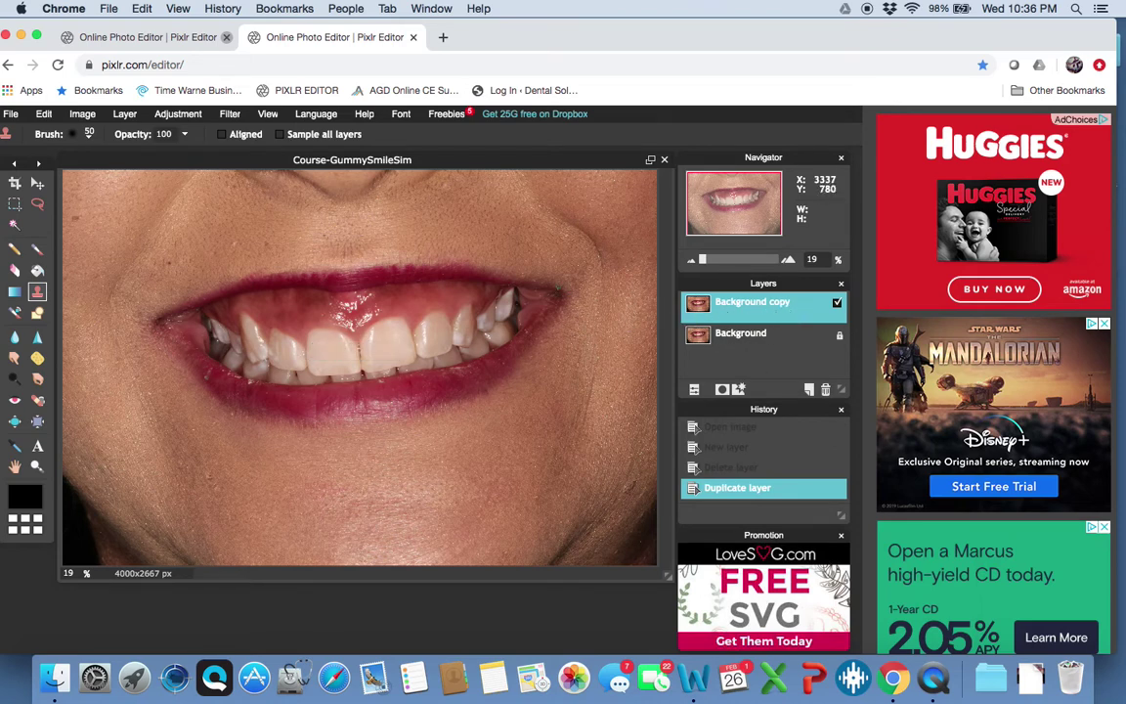
left_click(37, 183)
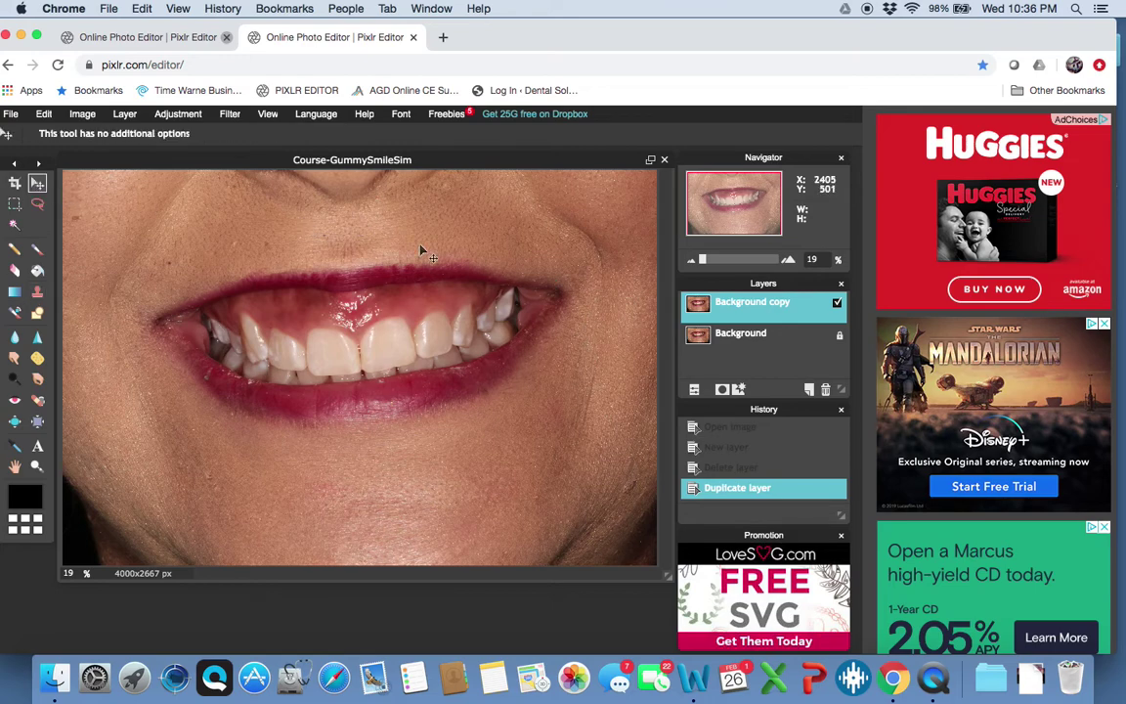
left_click_drag(459, 259, 503, 252)
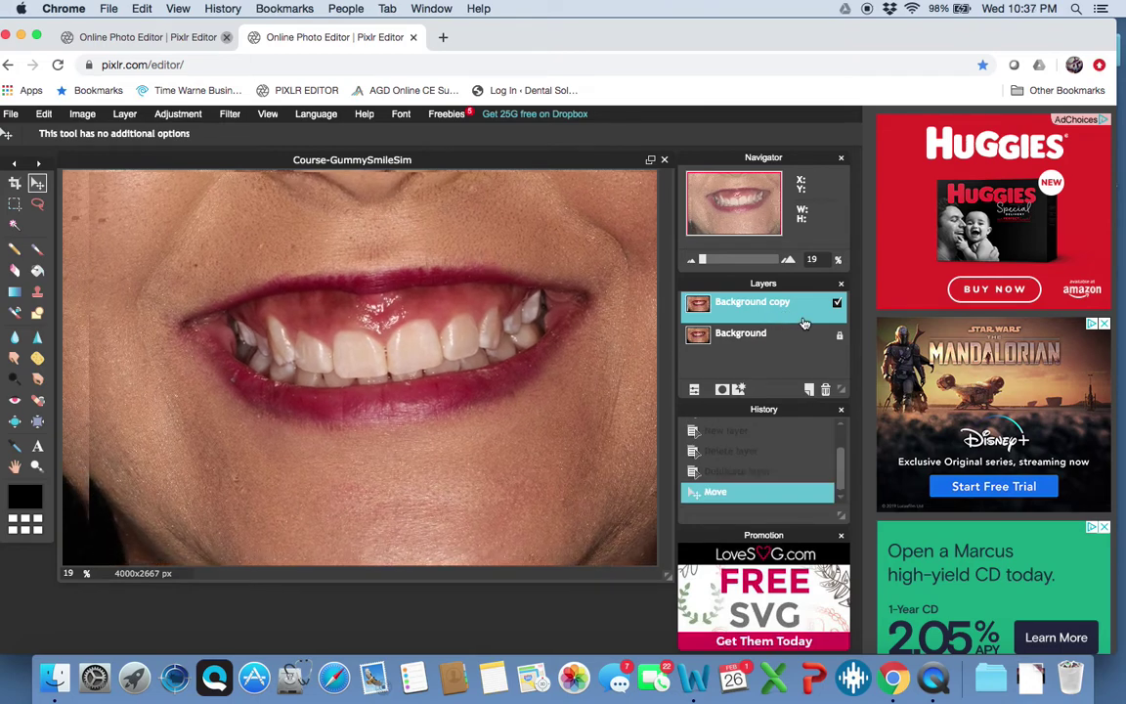
left_click(826, 389)
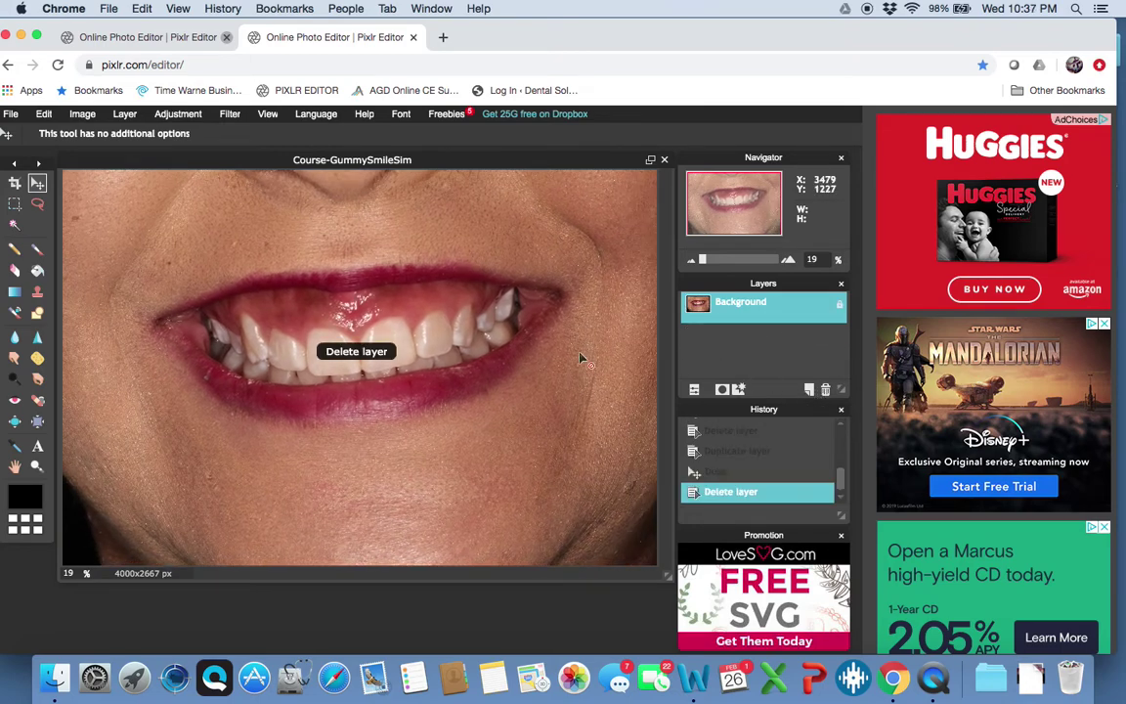
Duplicate the Background layer to get a working copy above the original photo
right_click(747, 309)
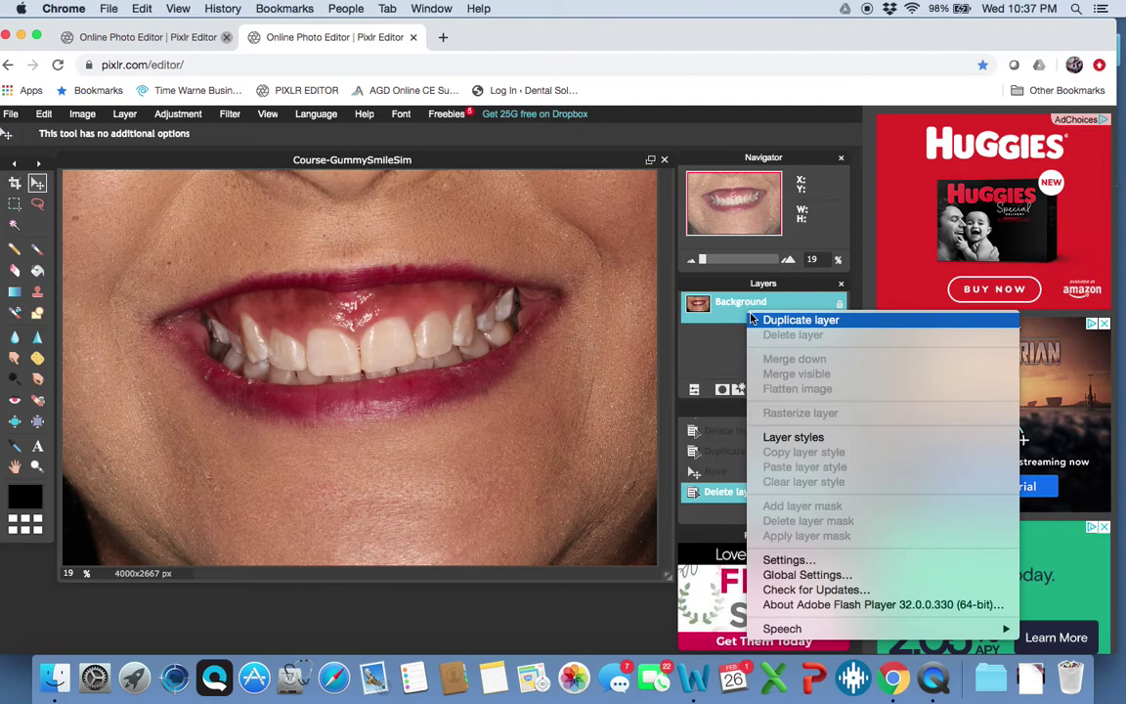
left_click(765, 323)
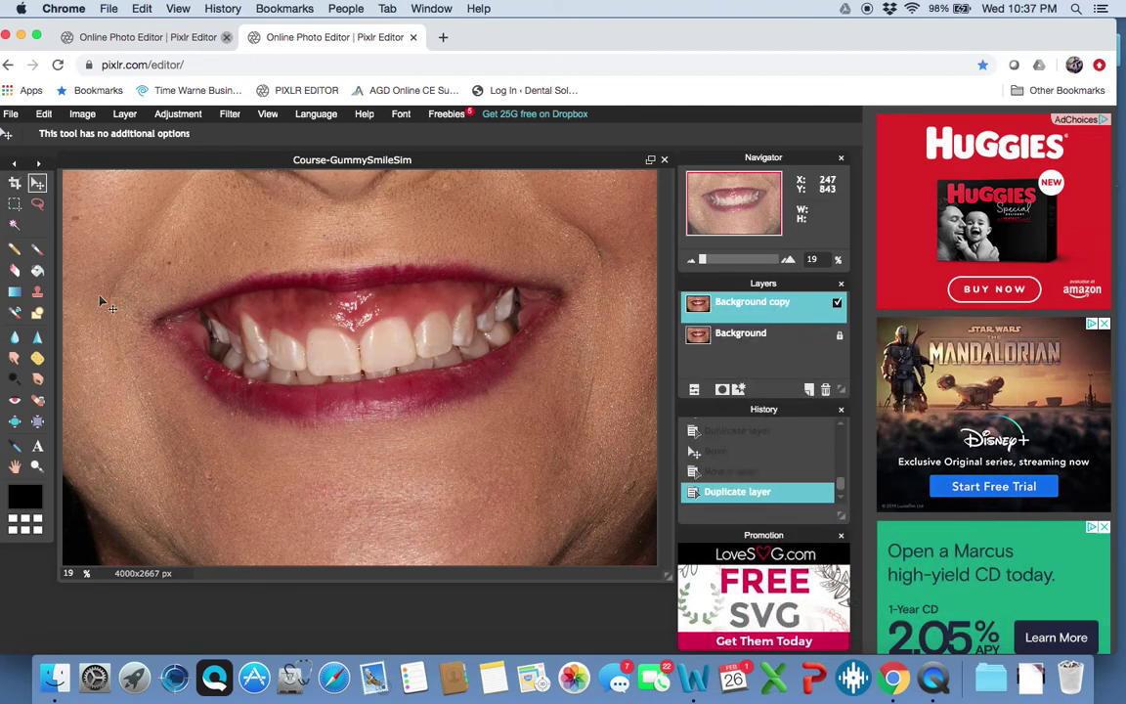
Set up the Clone Stamp tool with the soft-edged 200 brush
left_click(37, 291)
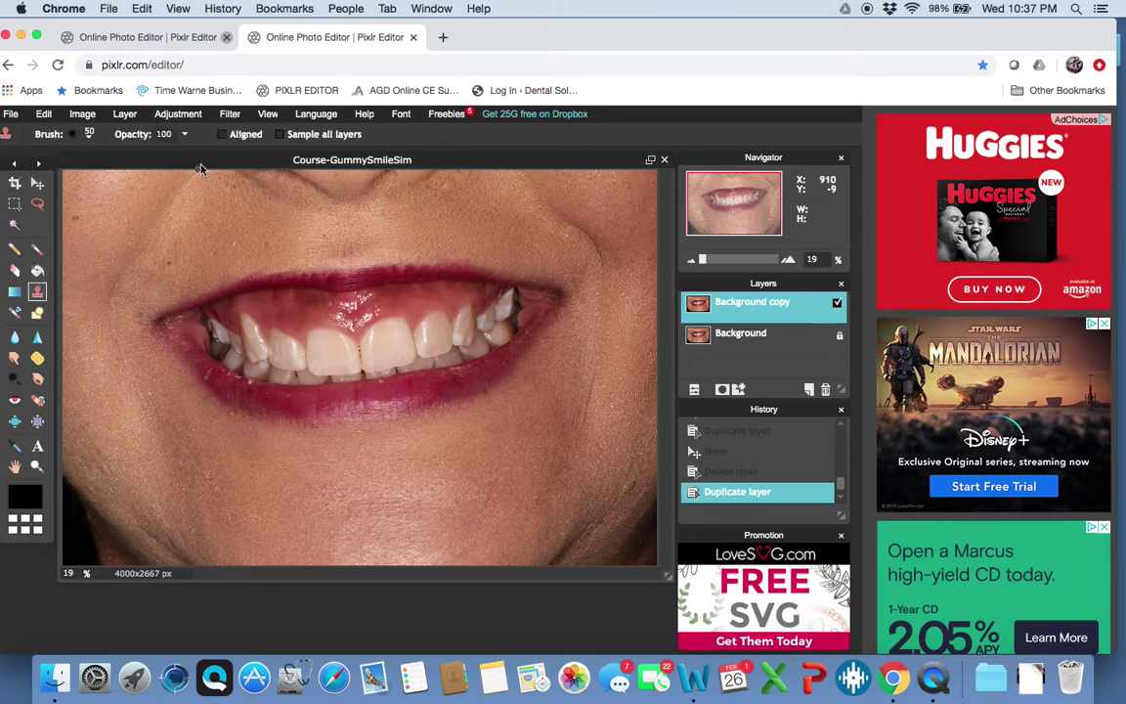
left_click(89, 136)
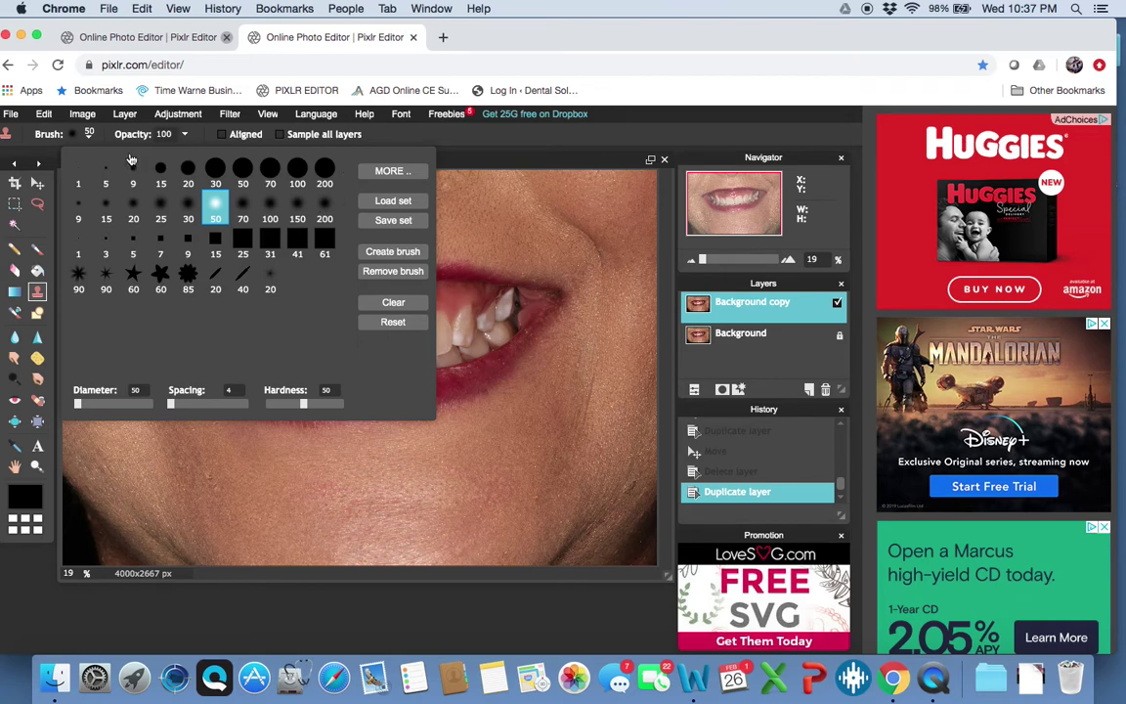
left_click(325, 211)
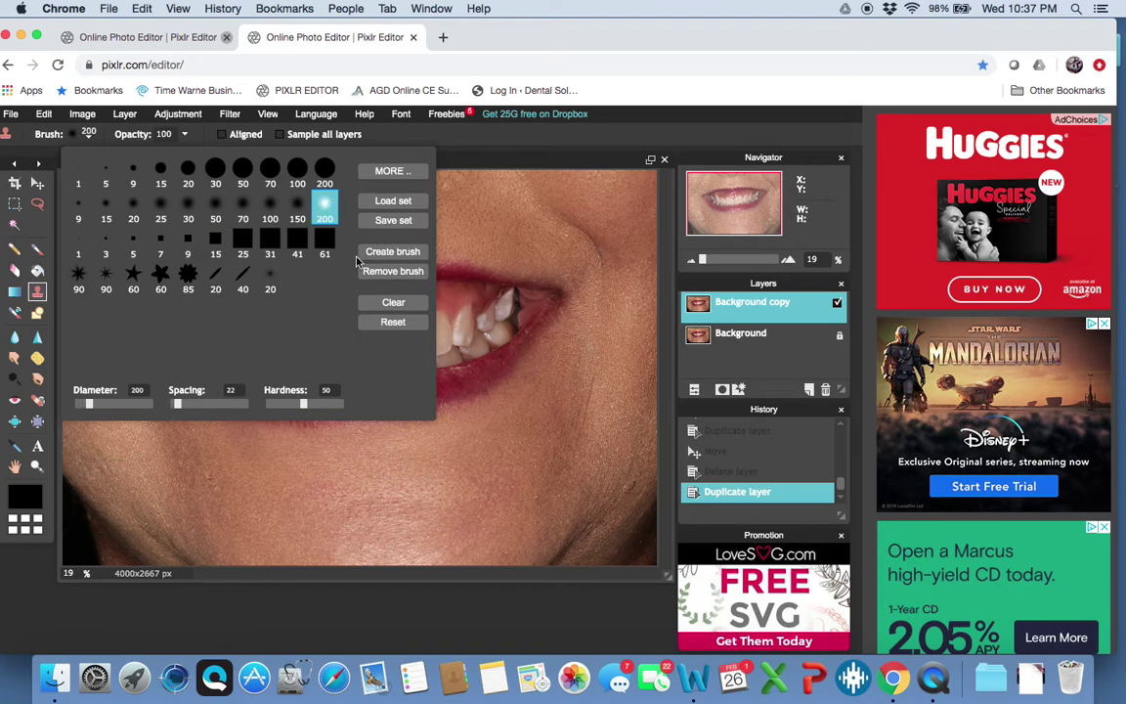
left_click(455, 330)
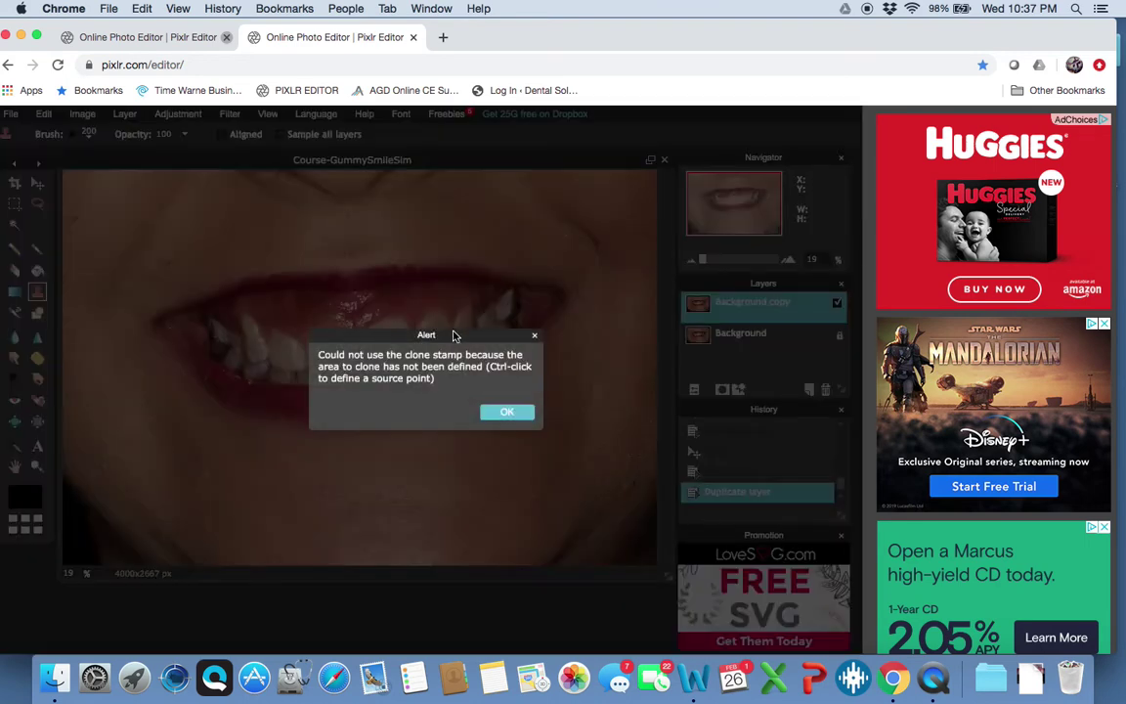
left_click(512, 411)
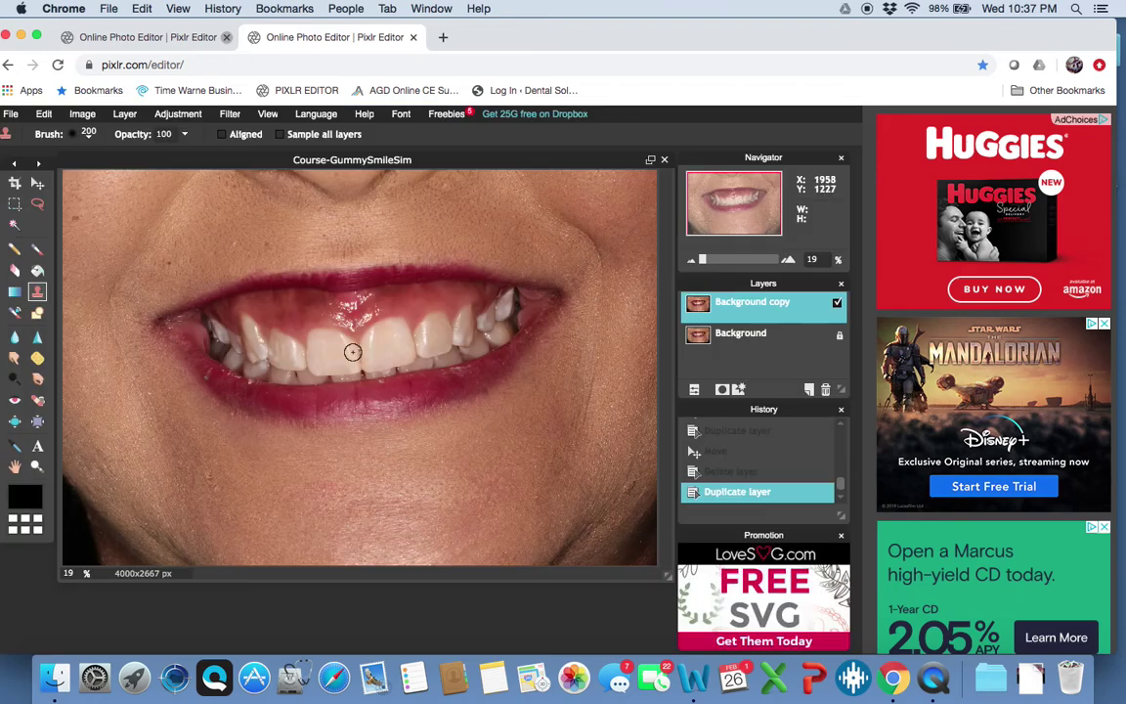
Clone enamel over the gum edge of the left-hand upper front tooth to lengthen it, covering the bright highlight on its side
scroll(318, 352, "up", 3)
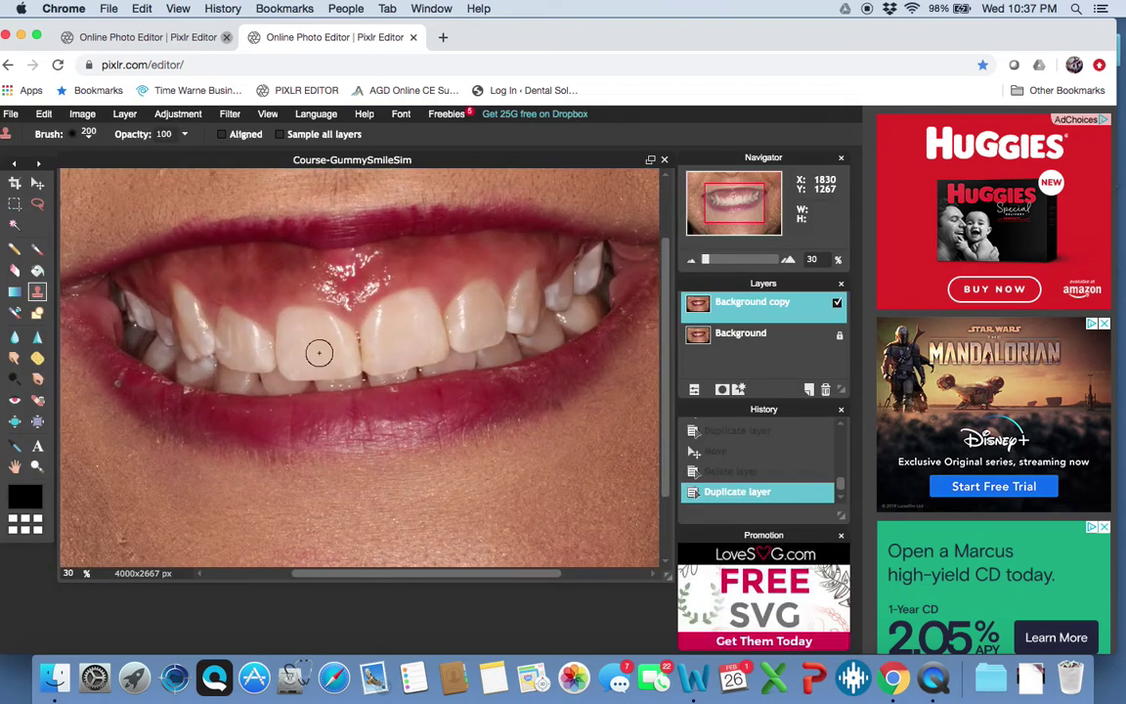
scroll(319, 352, "up", 3)
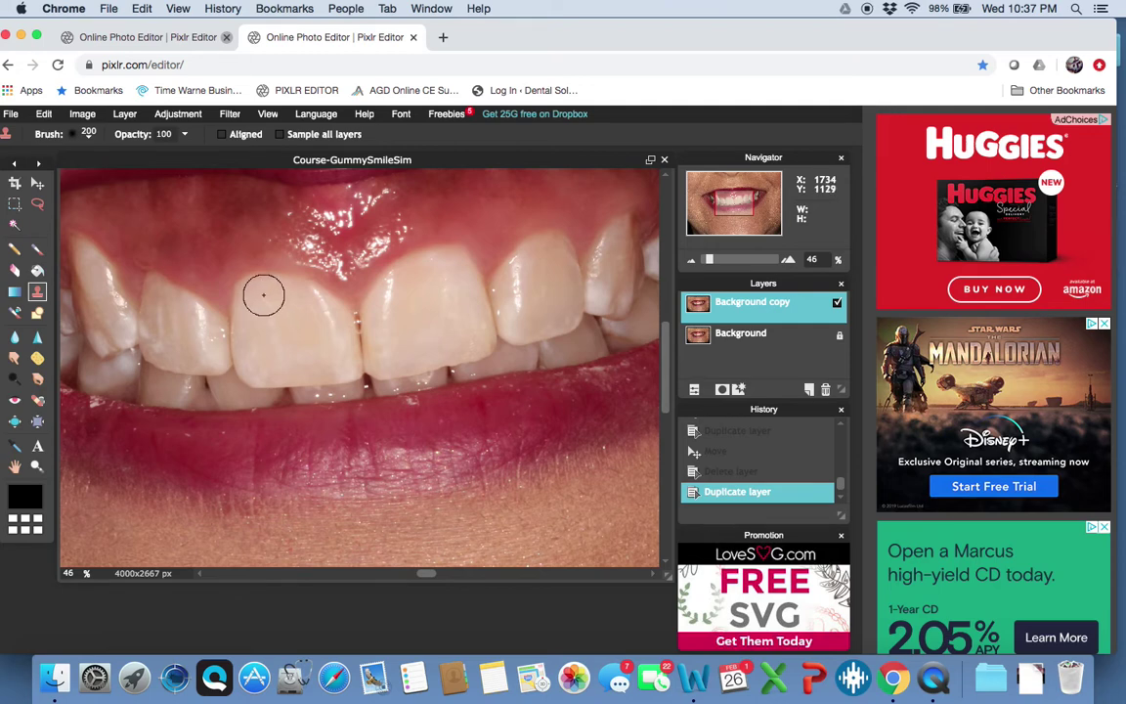
left_click(263, 295)
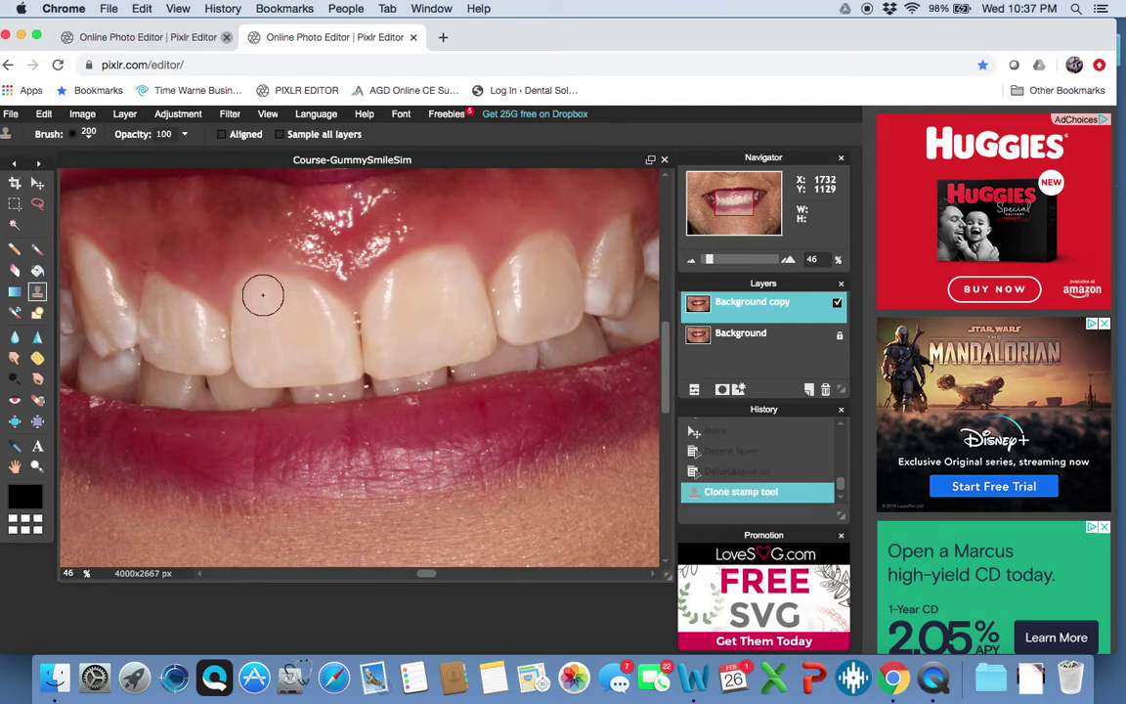
left_click(260, 285)
left_click(261, 278)
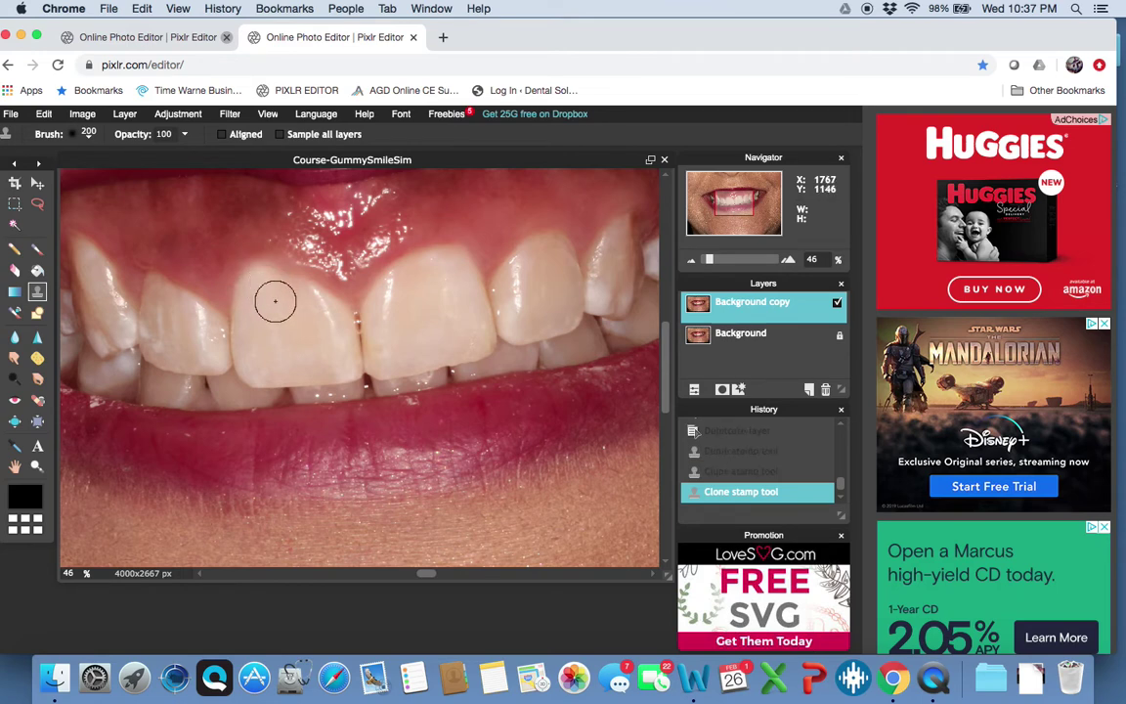
left_click(279, 297)
left_click(280, 275)
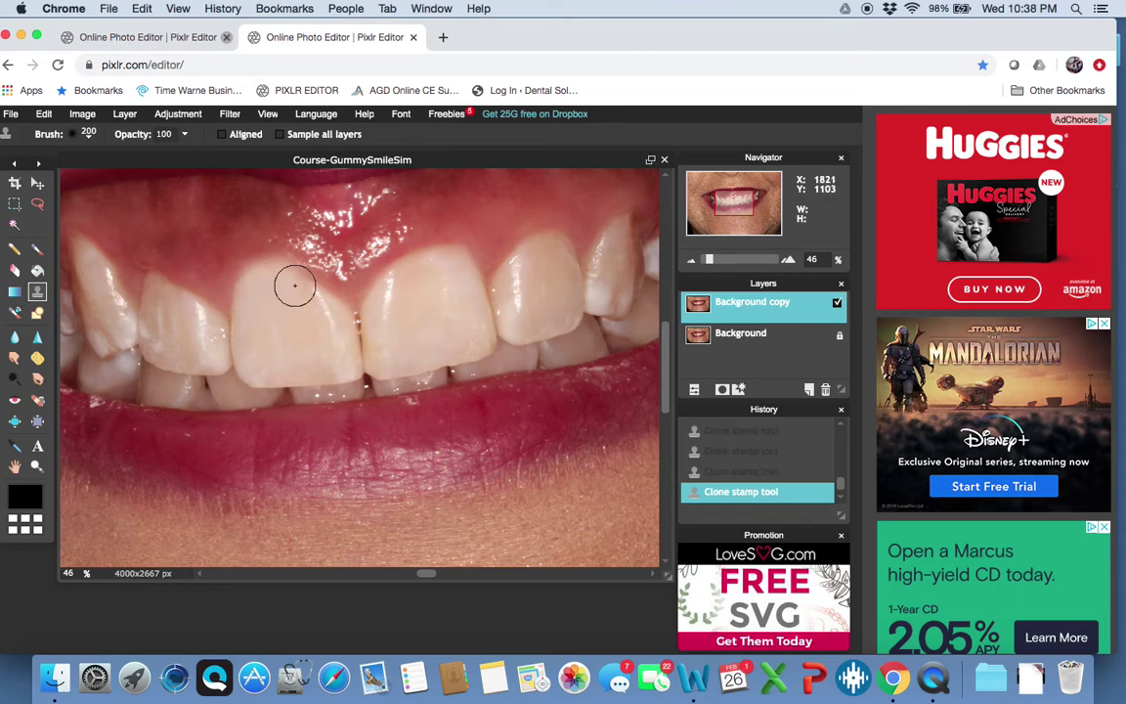
mouse_move(294, 286)
left_mouse_down()
mouse_move(296, 271)
mouse_move(306, 292)
mouse_move(307, 279)
left_mouse_up()
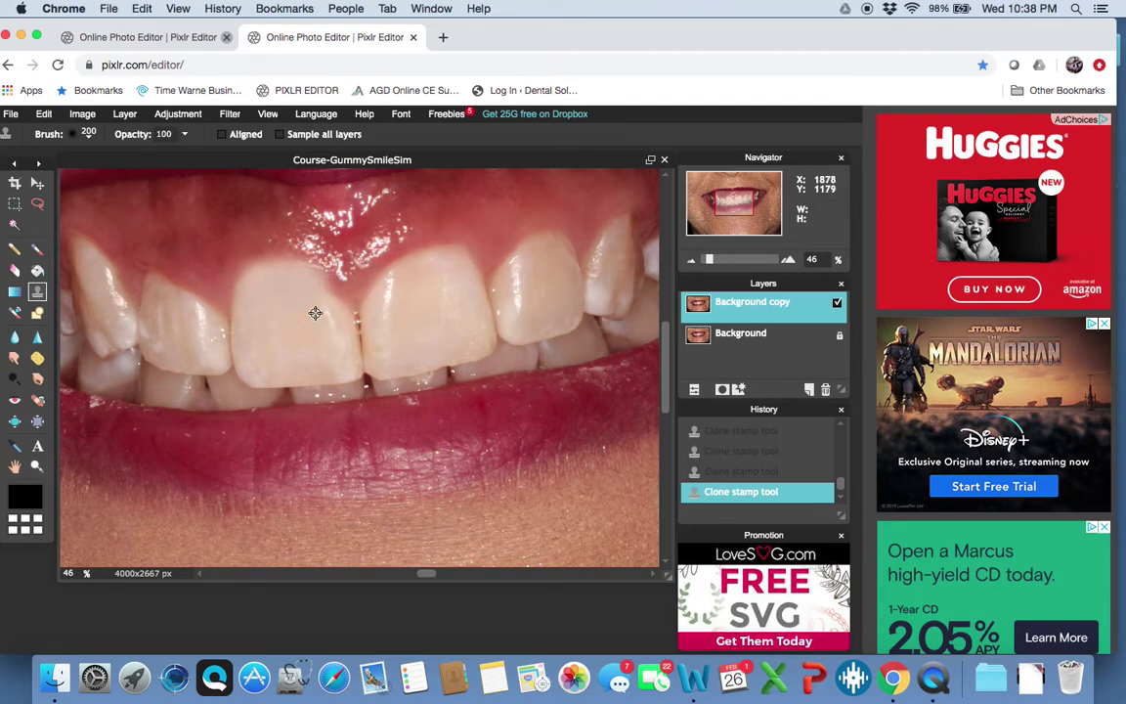
left_click(328, 304, "super")
mouse_move(325, 300)
left_mouse_down()
mouse_move(322, 291)
mouse_move(324, 316)
left_mouse_up()
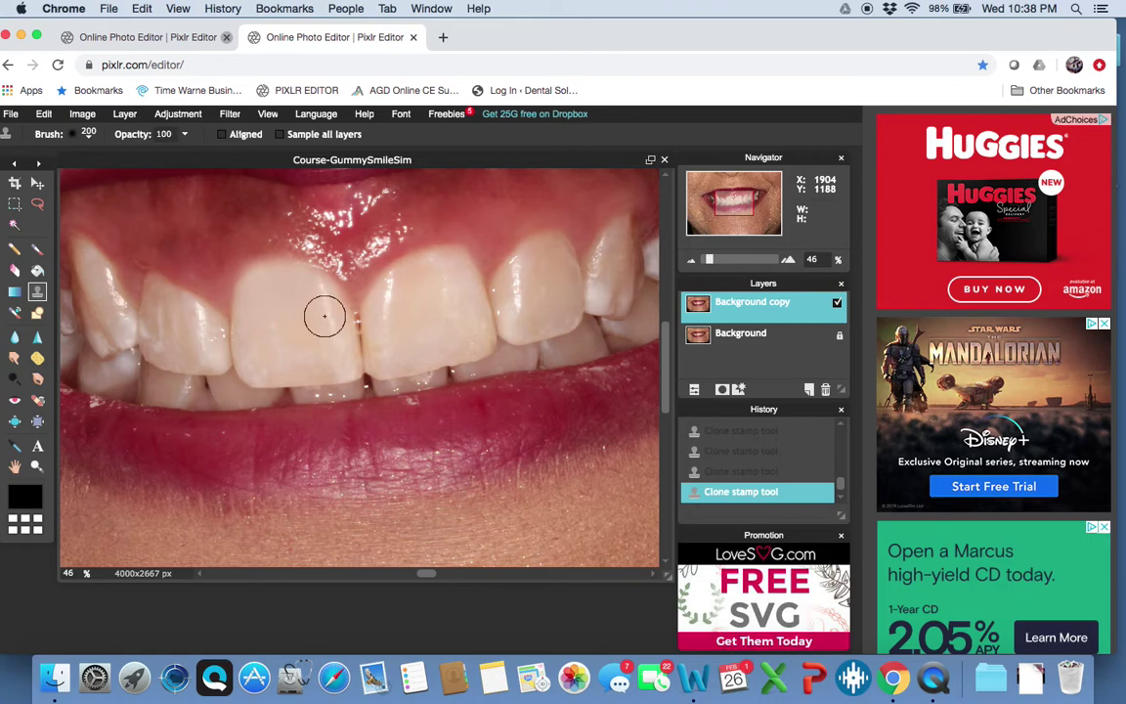
Clone enamel over the gum edge of the right-hand upper front tooth to lengthen it, and extend the left-hand front tooth's gum edge to match
left_click(396, 302, "super")
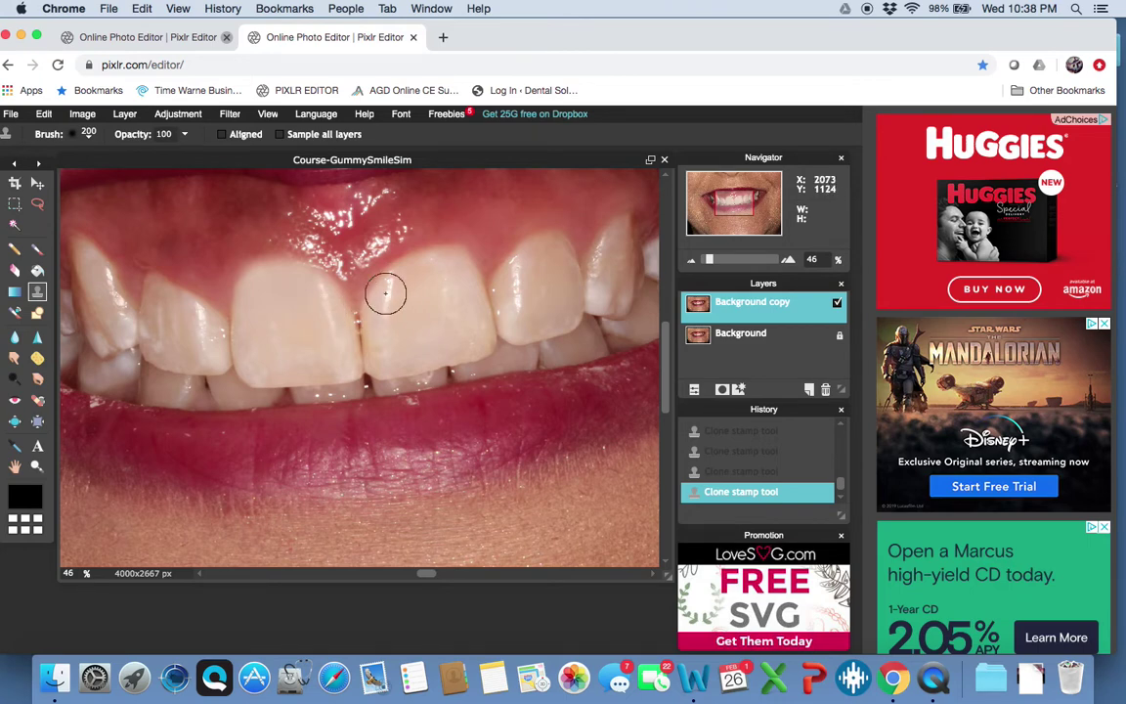
mouse_move(389, 294)
left_mouse_down()
mouse_move(382, 281)
mouse_move(397, 302)
mouse_move(405, 291)
mouse_move(394, 260)
mouse_move(395, 295)
mouse_move(413, 261)
left_mouse_up()
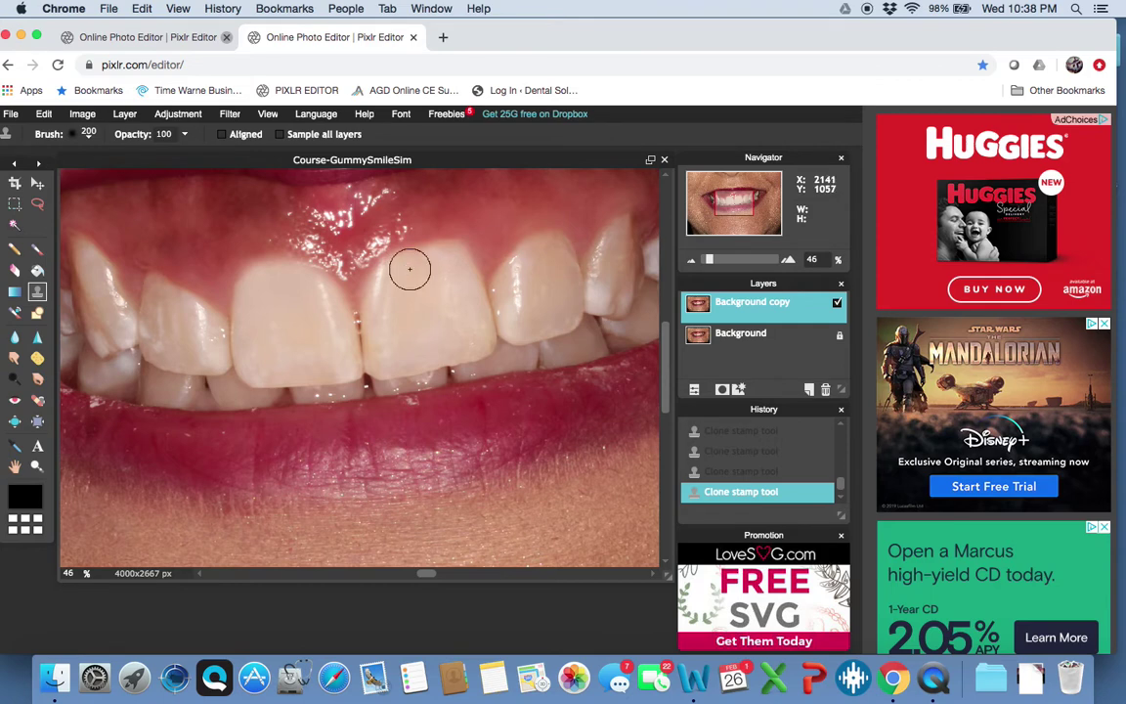
left_click(415, 252)
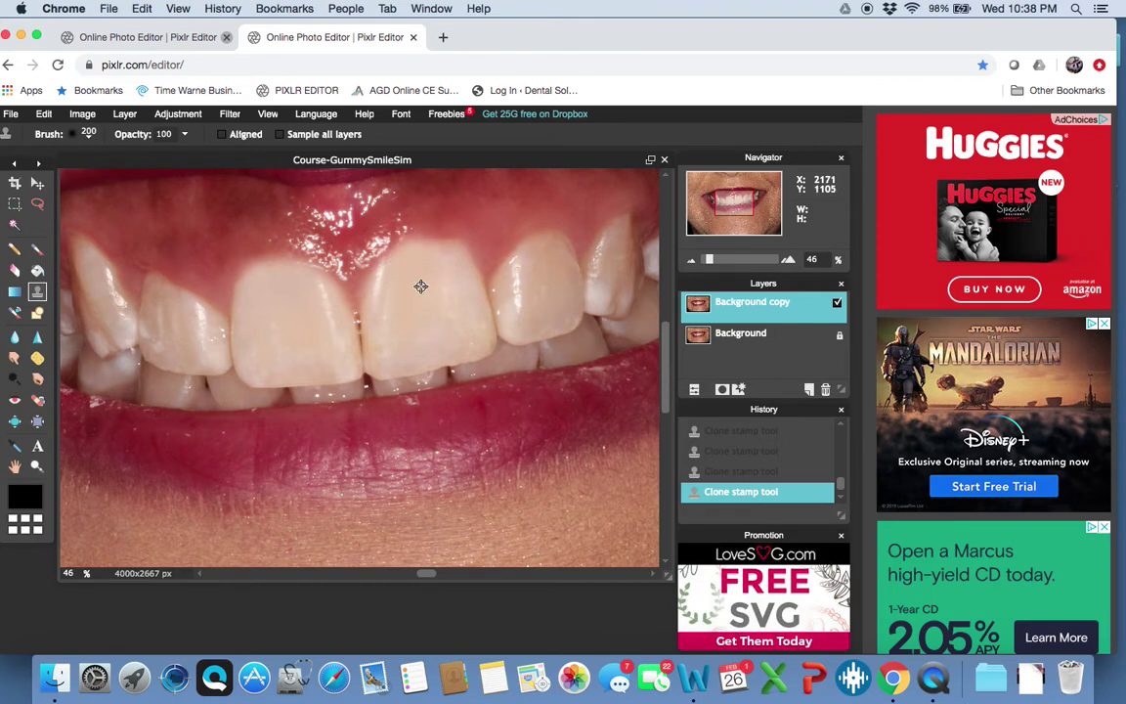
left_click(421, 285, "super")
left_click(433, 250)
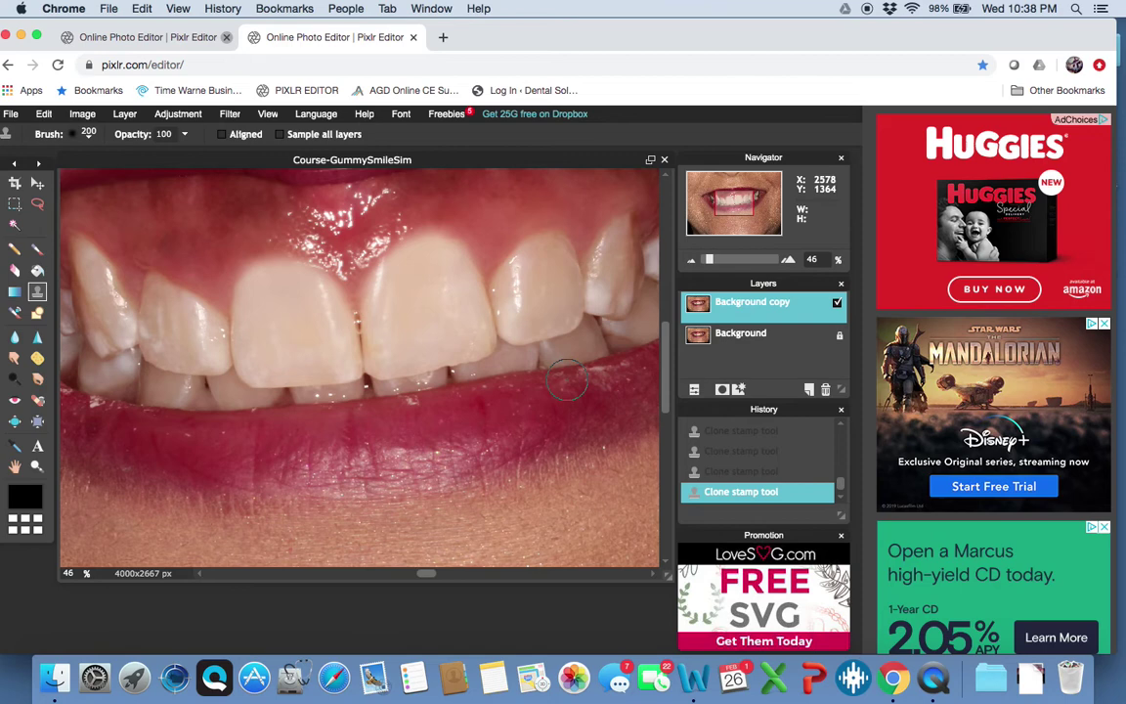
left_click_drag(390, 271, 432, 251)
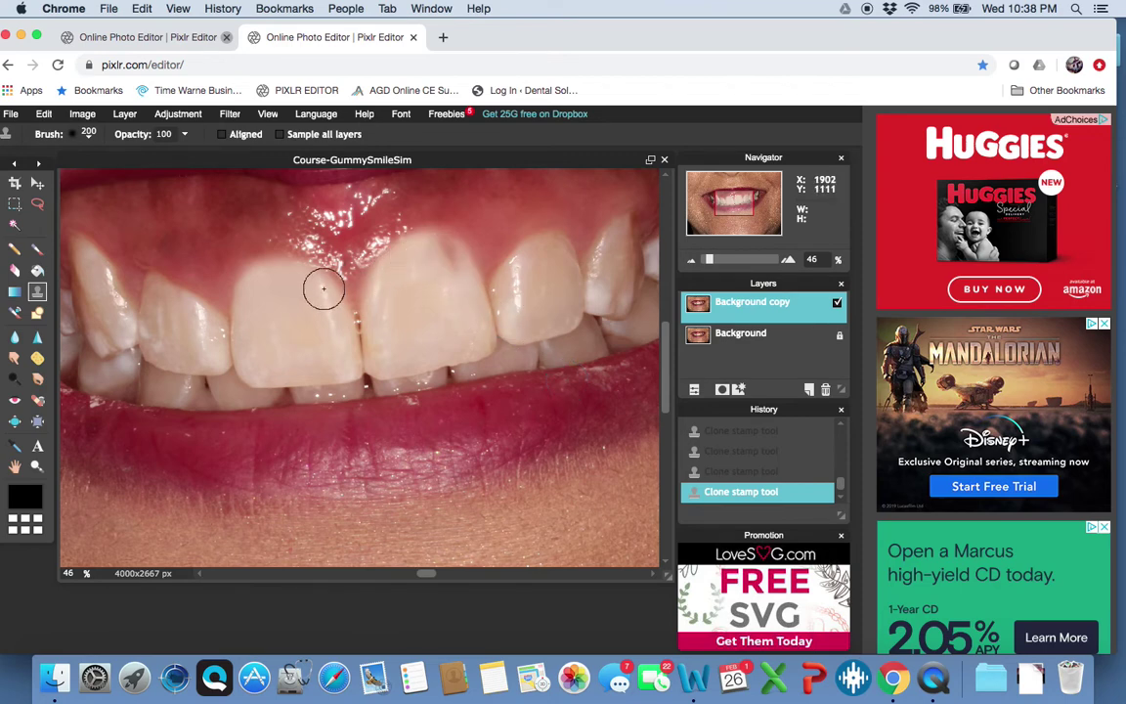
left_click(434, 277, "super")
left_click(443, 258)
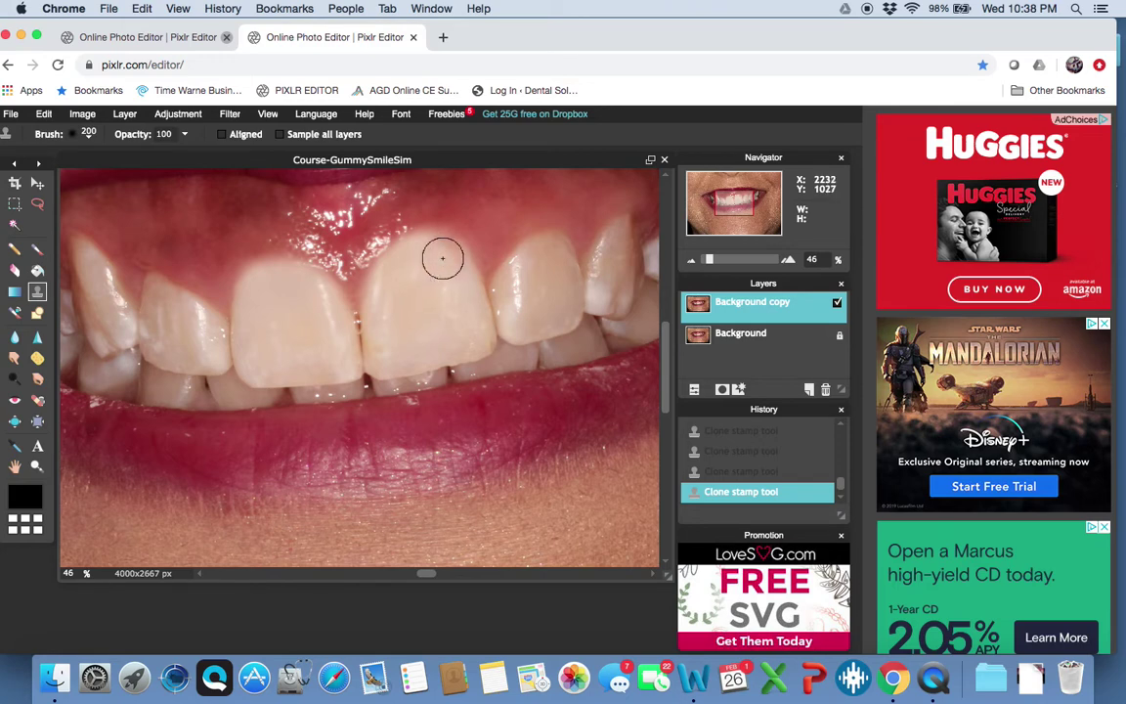
left_click(444, 251)
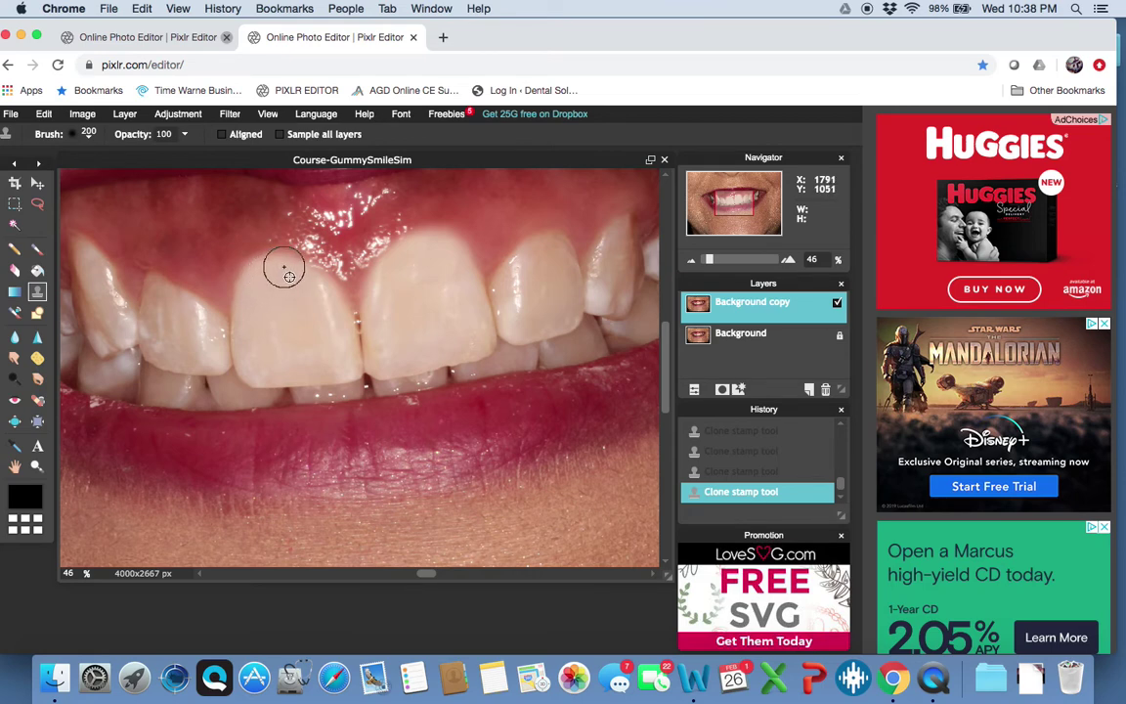
left_click_drag(303, 271, 323, 279)
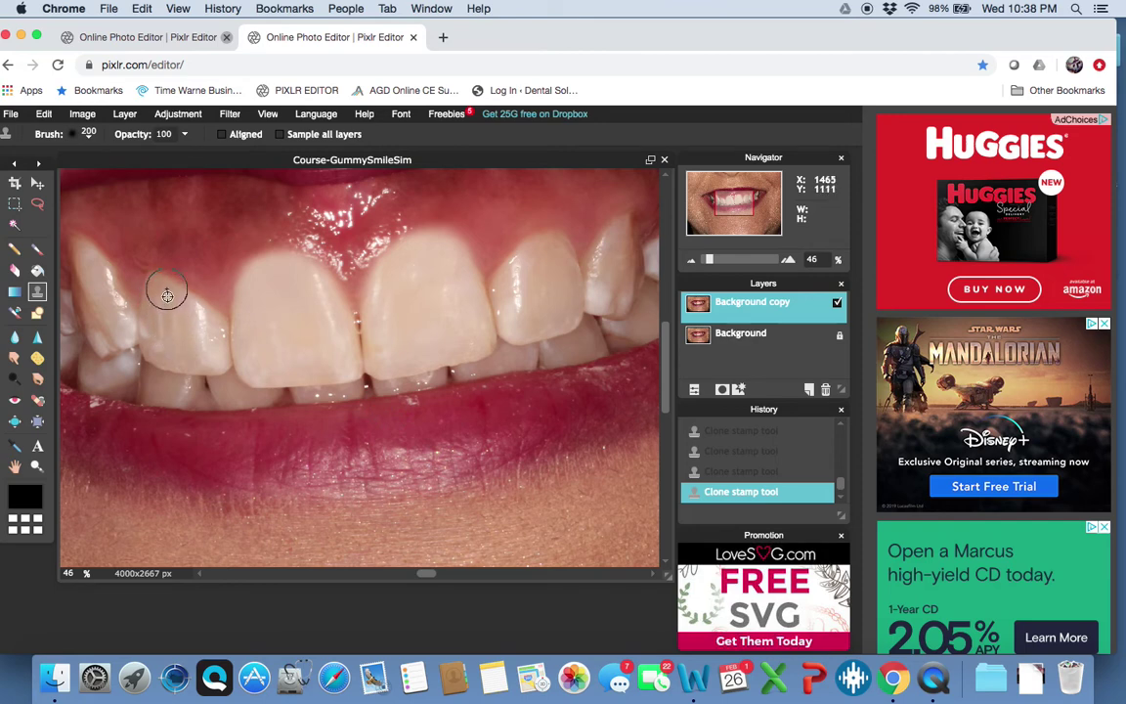
Clone enamel upward over the gum edge of the left-hand lateral incisor to lengthen it, resampling the tooth between strokes
left_click(175, 304, "ctrl")
left_click(172, 288)
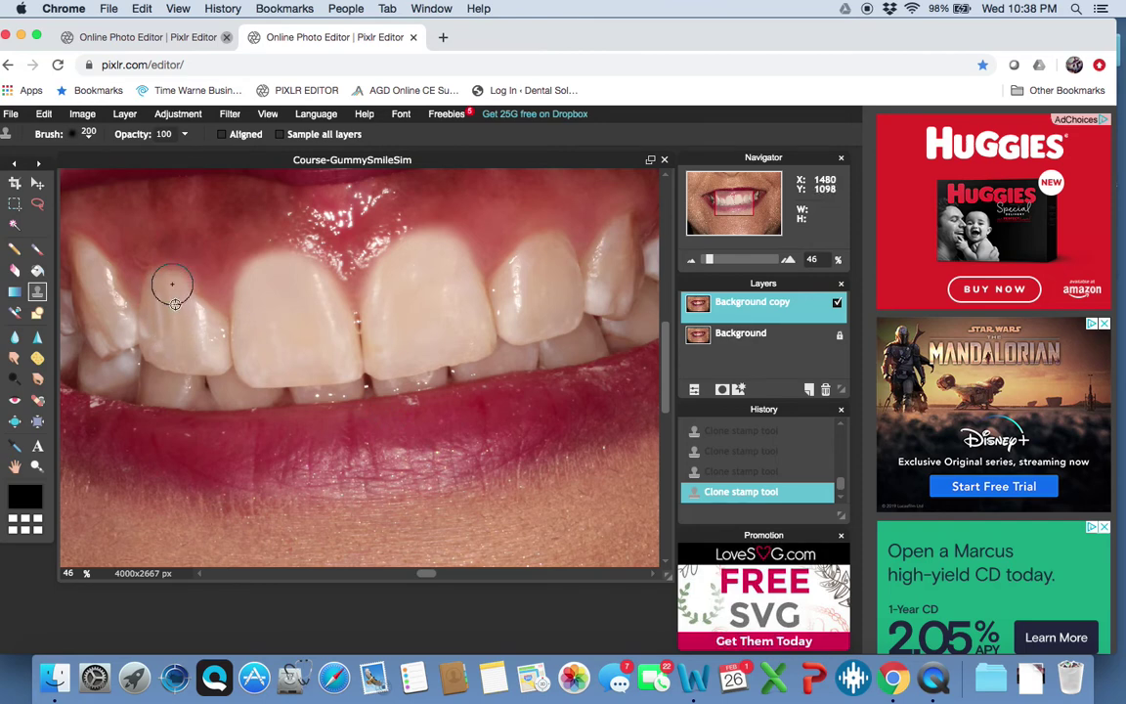
left_click(172, 276)
left_click(177, 314, "ctrl")
left_click(196, 299)
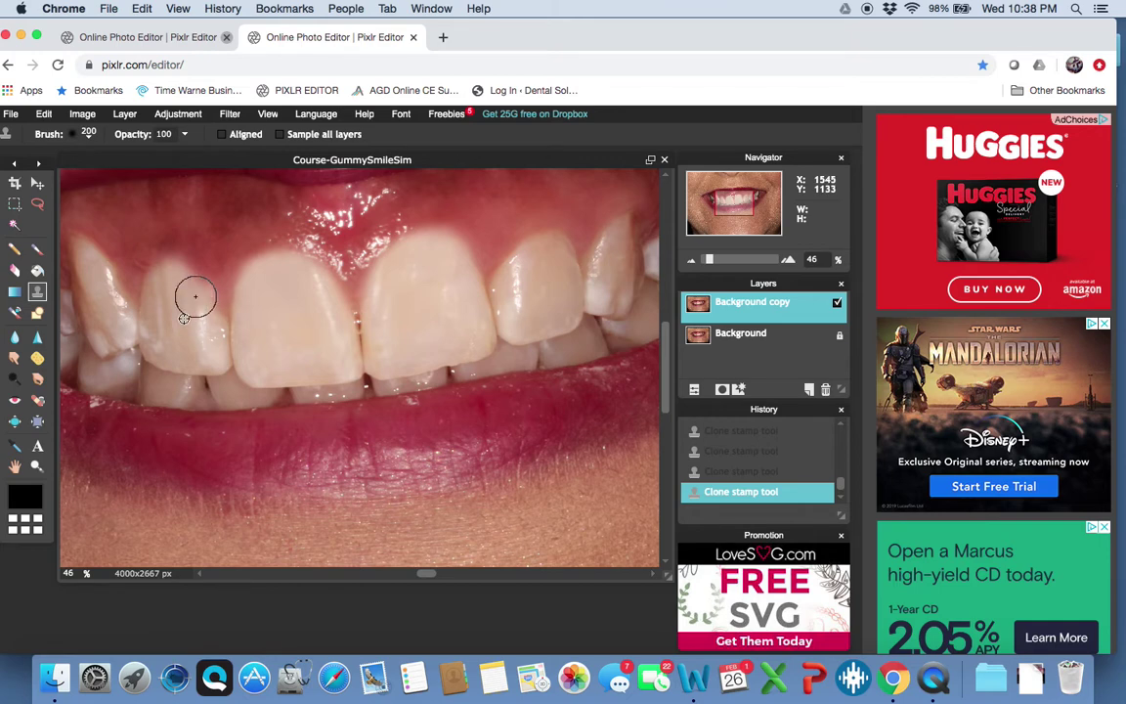
left_click(191, 284)
left_click(191, 323, "ctrl")
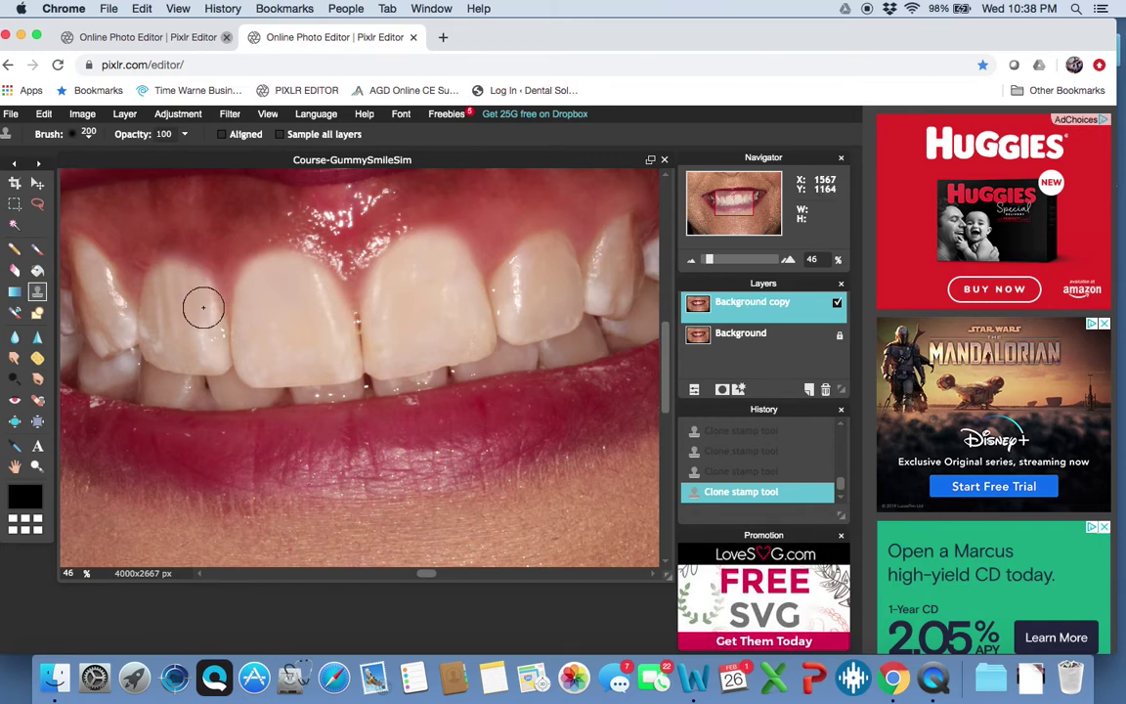
left_click(191, 299, "ctrl")
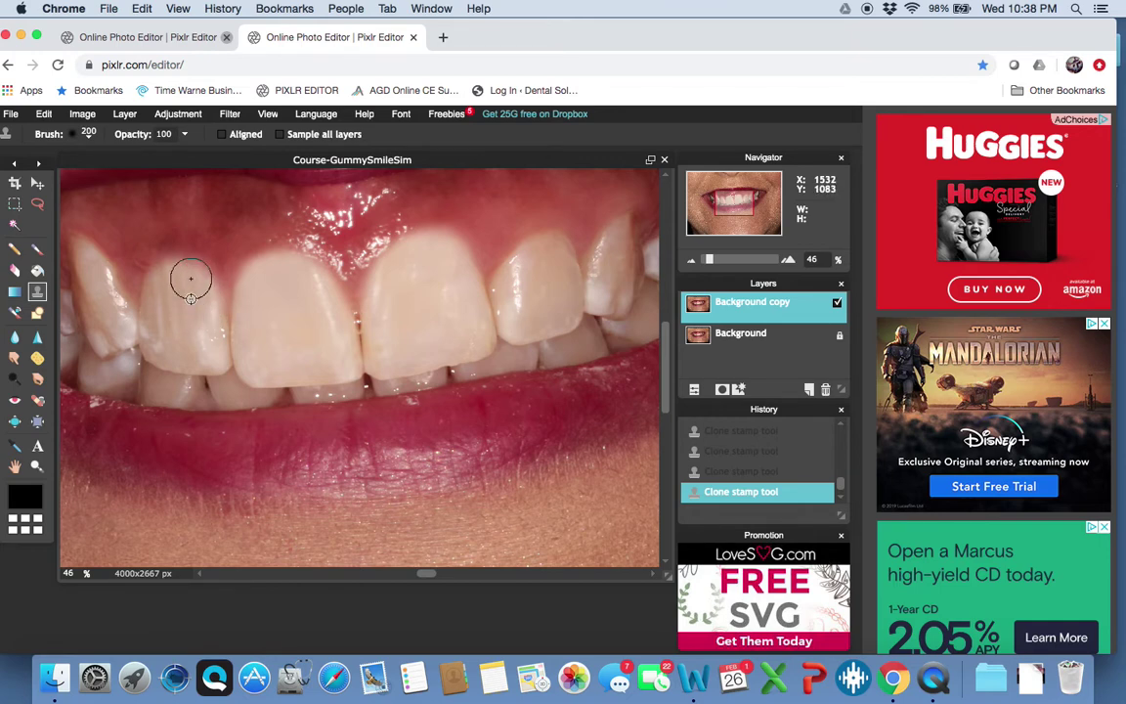
left_click_drag(191, 277, 167, 276)
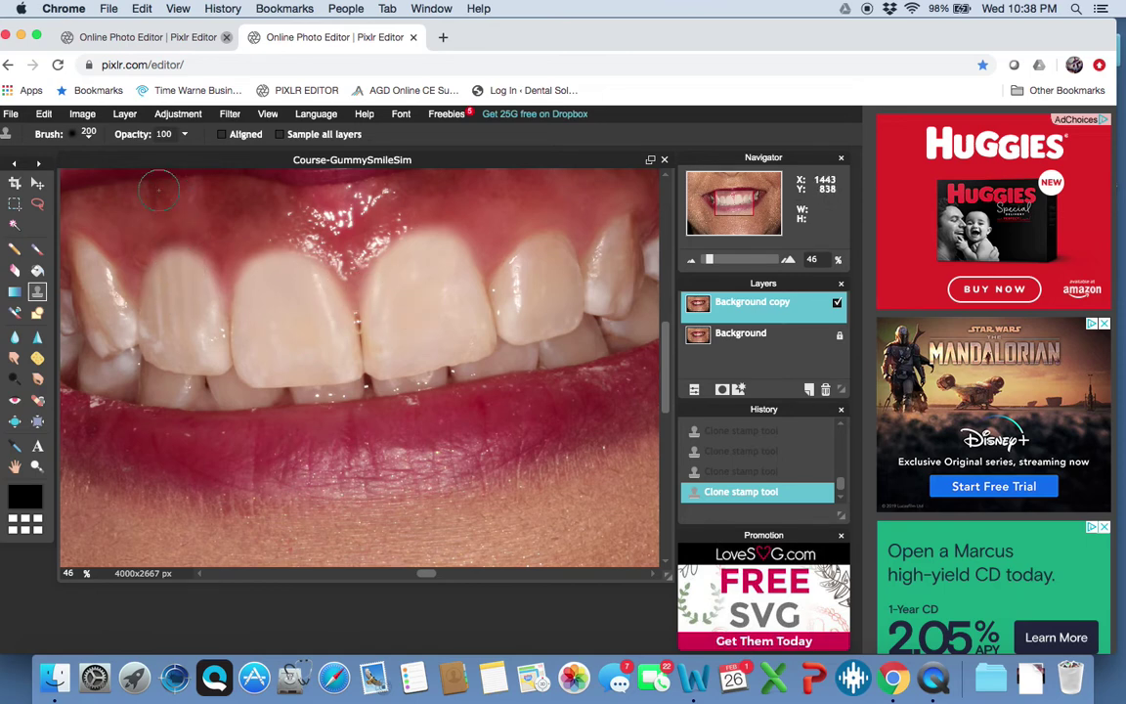
Undo the last six clone strokes on the left-hand lateral incisor
left_click(44, 113)
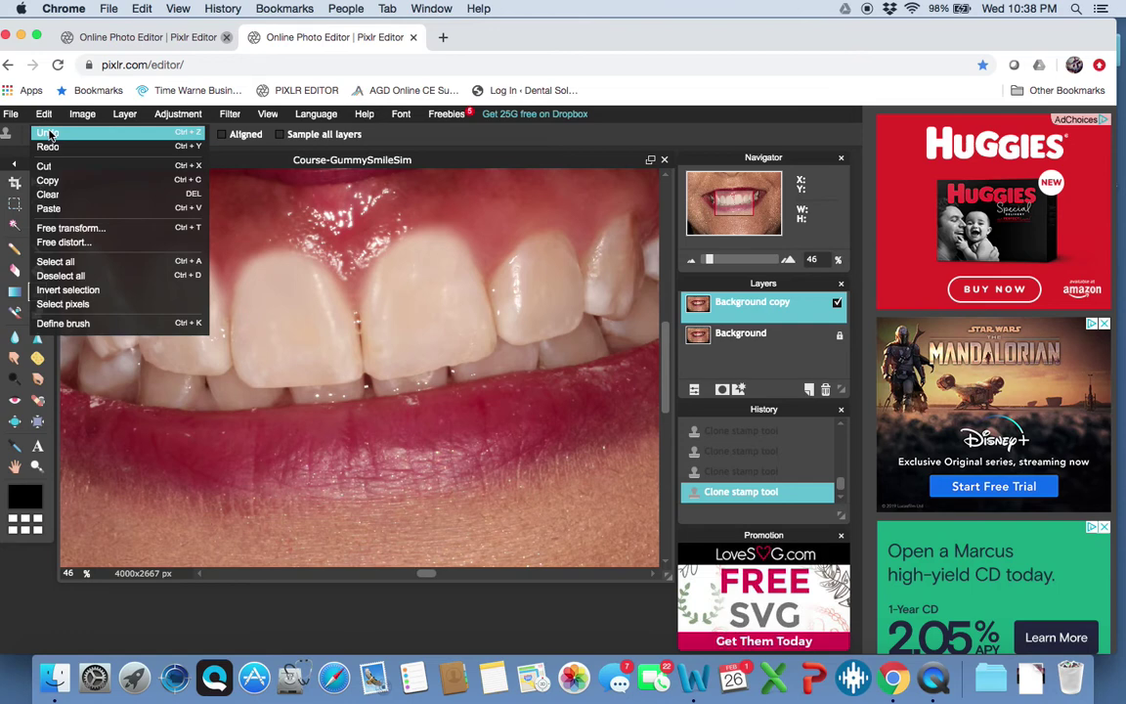
left_click(47, 133)
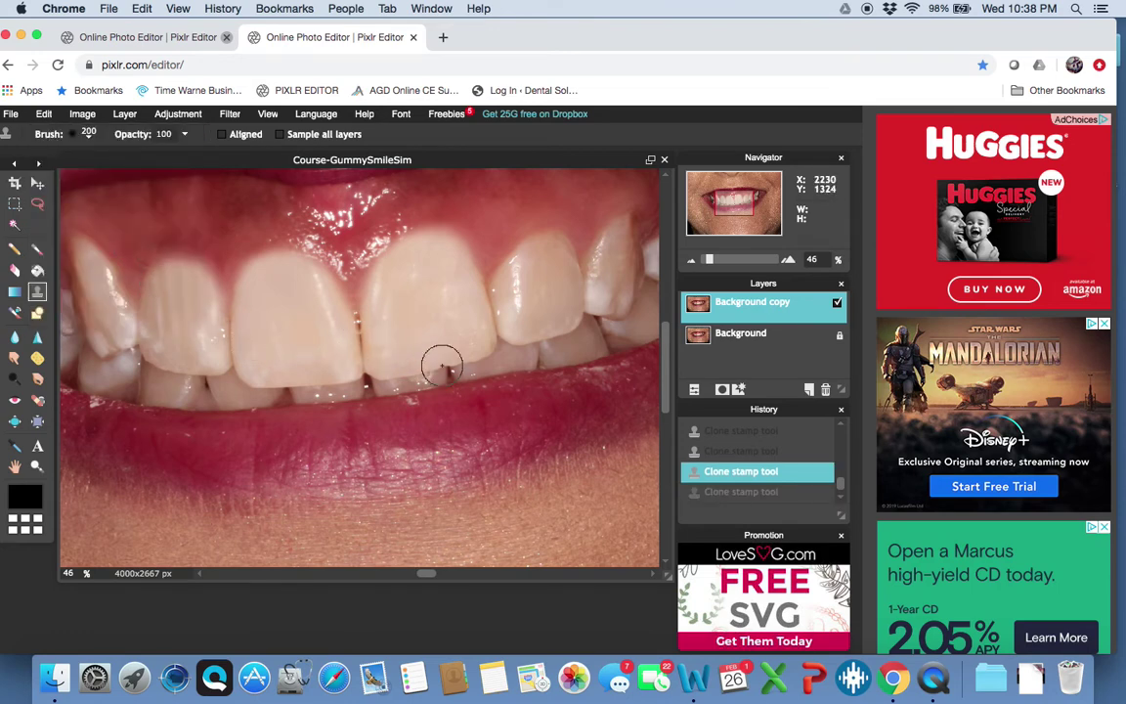
left_click(44, 114)
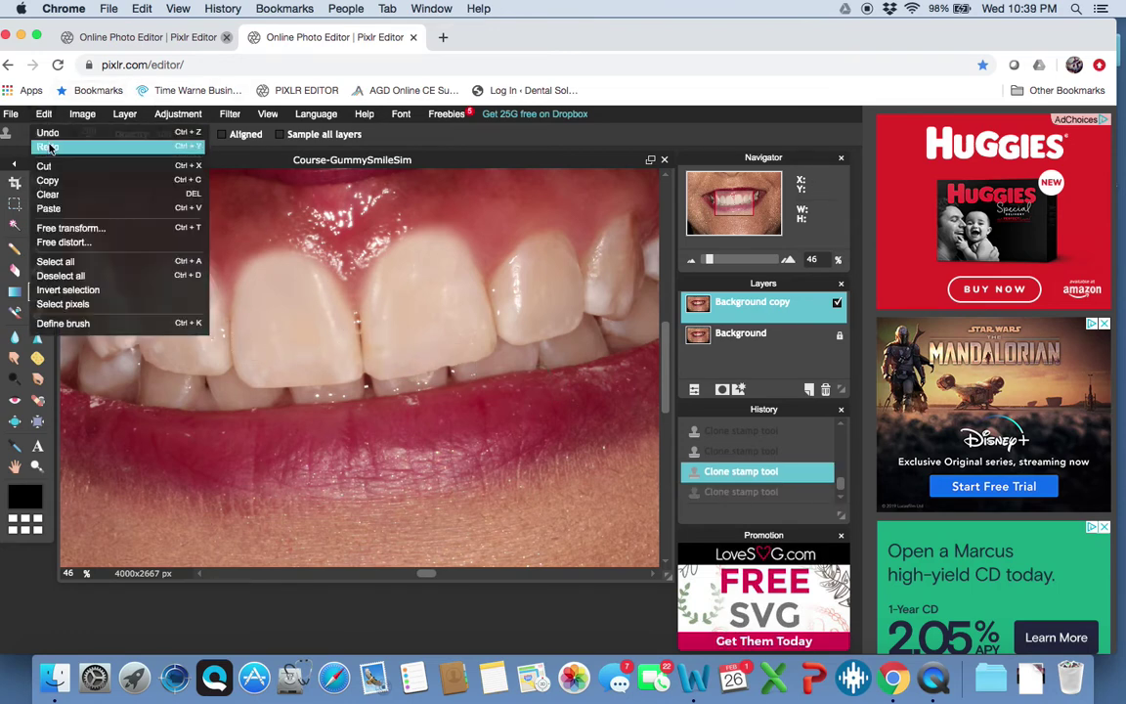
left_click(46, 133)
left_click(44, 114)
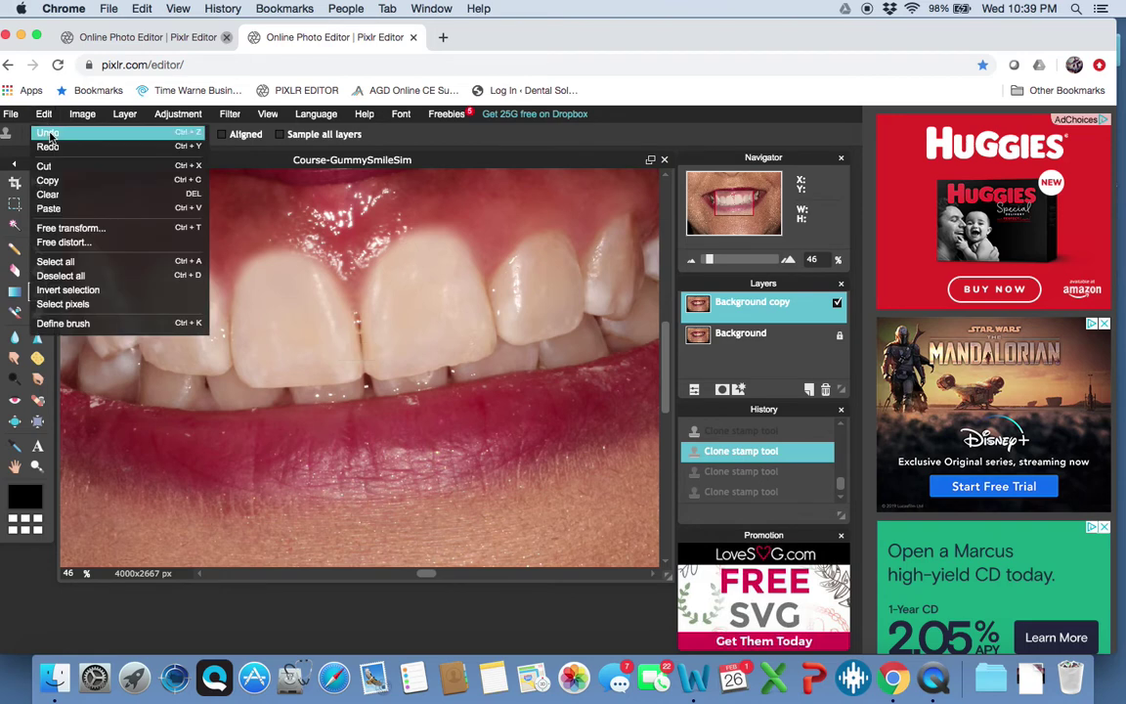
left_click(47, 133)
left_click(44, 113)
left_click(47, 134)
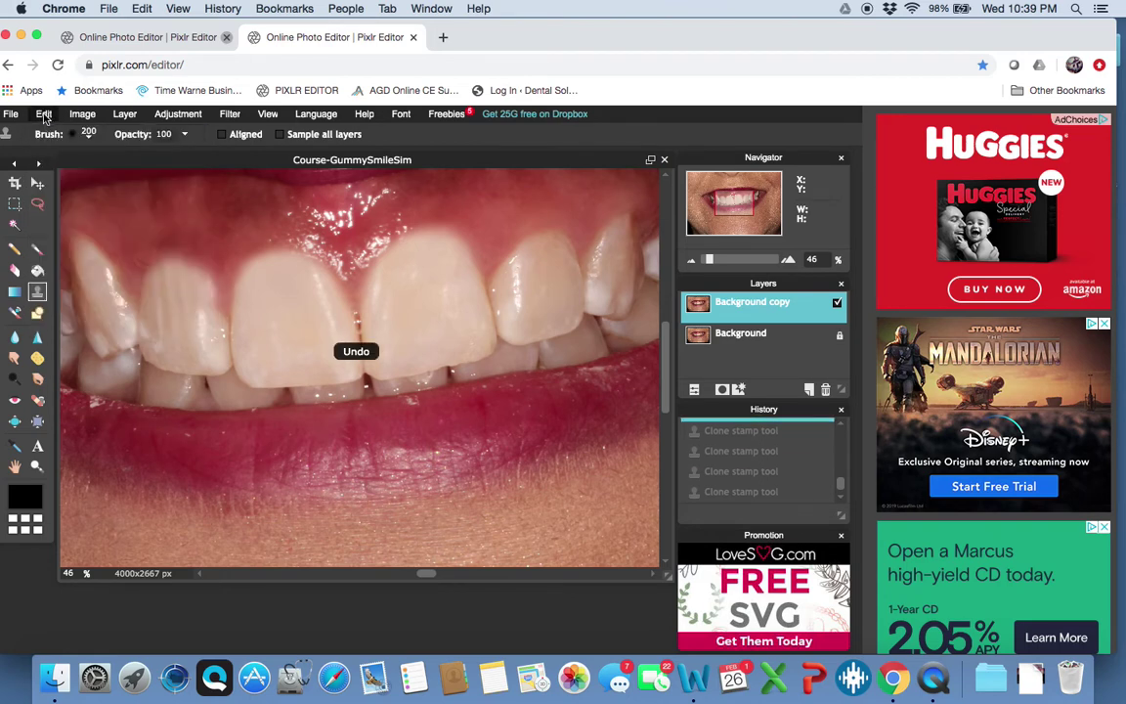
left_click(44, 113)
left_click(47, 134)
left_click(44, 113)
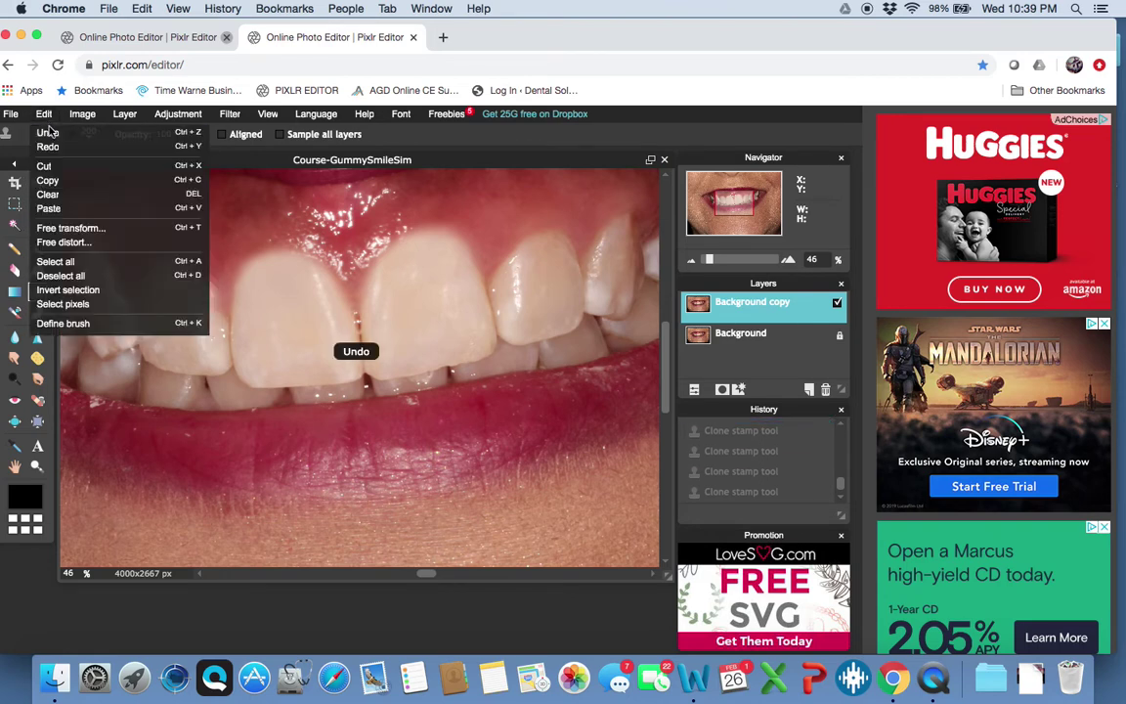
left_click(47, 133)
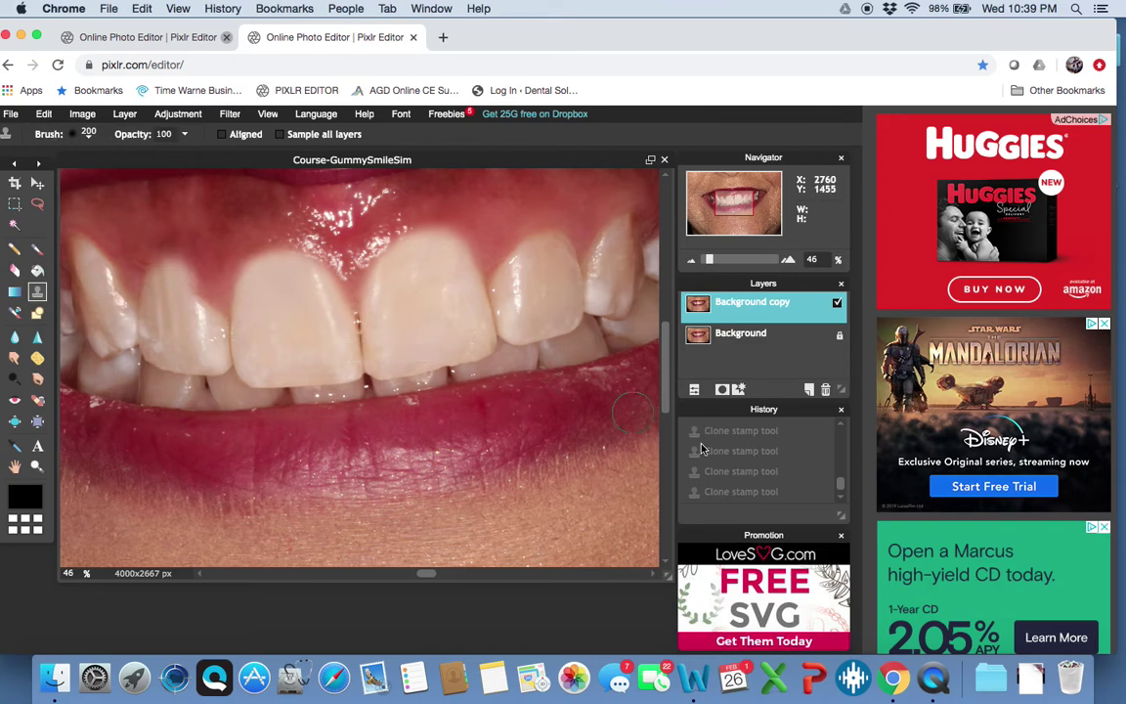
Step back through the edit history to the state just after the first clone stroke on the left-hand lateral incisor
left_click_drag(837, 483, 840, 438)
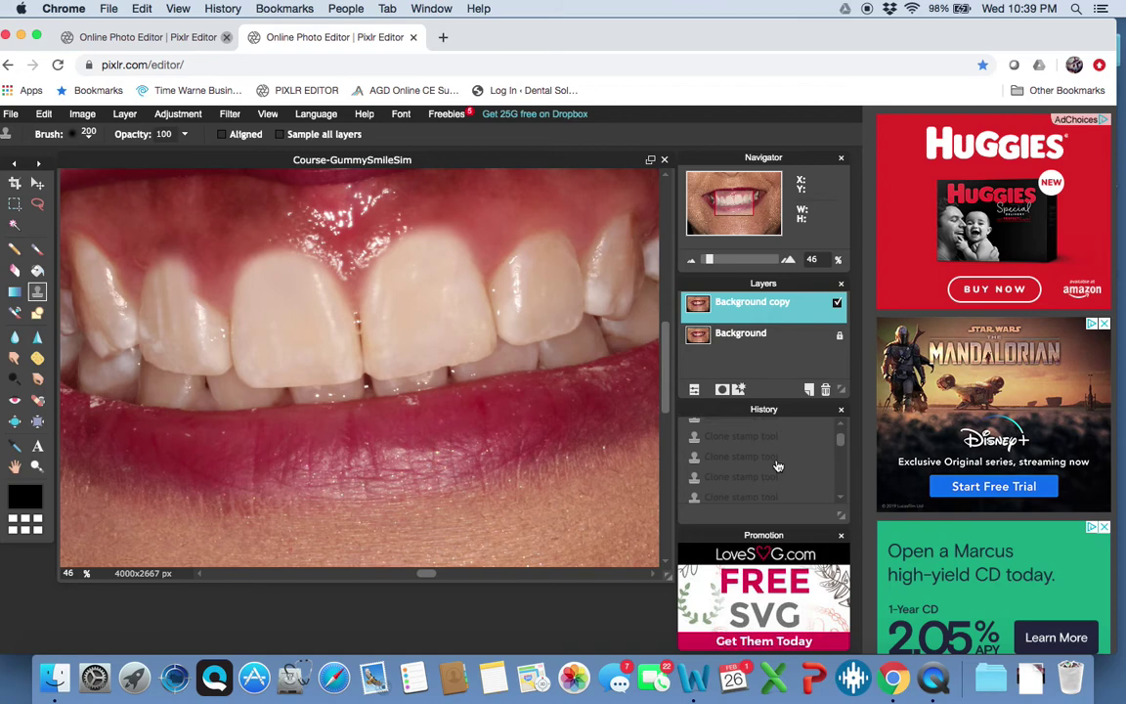
left_click(769, 471)
left_click(759, 496)
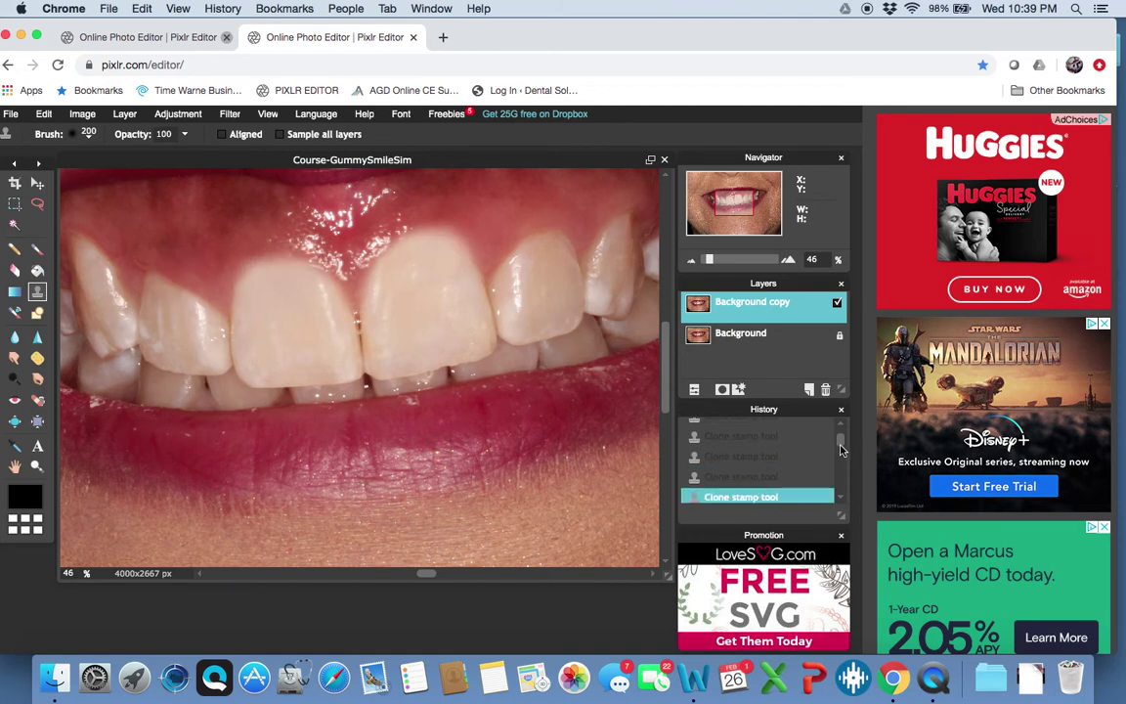
left_click_drag(840, 445, 840, 461)
left_click(728, 470)
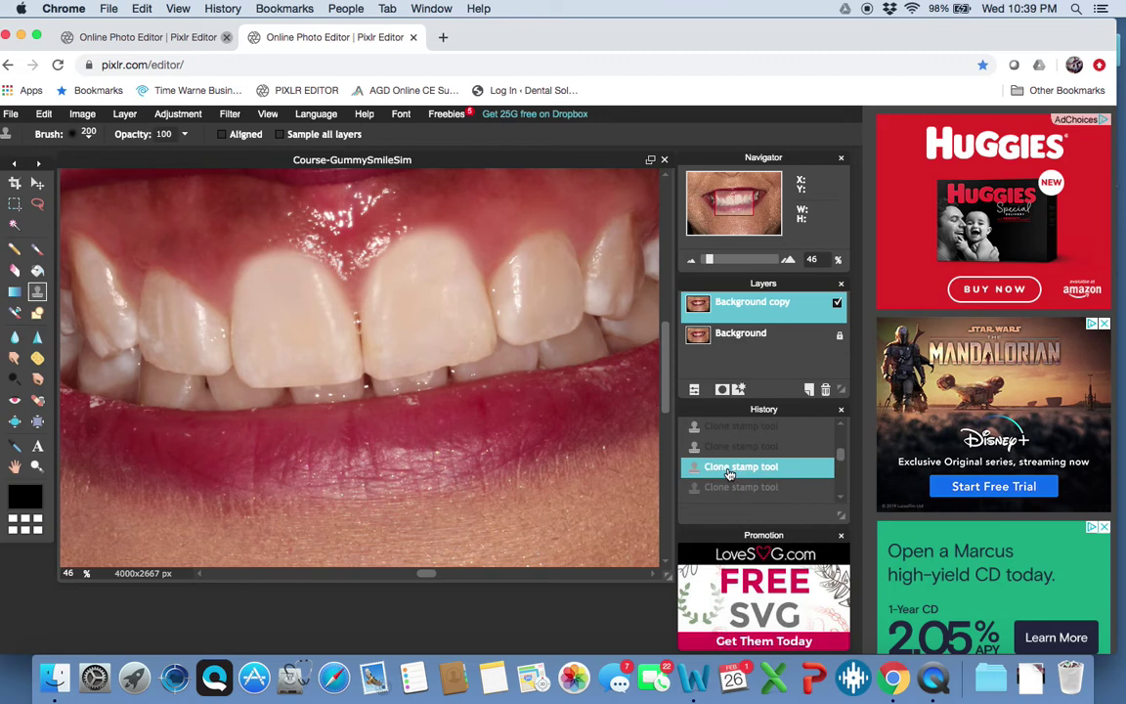
left_click(736, 487)
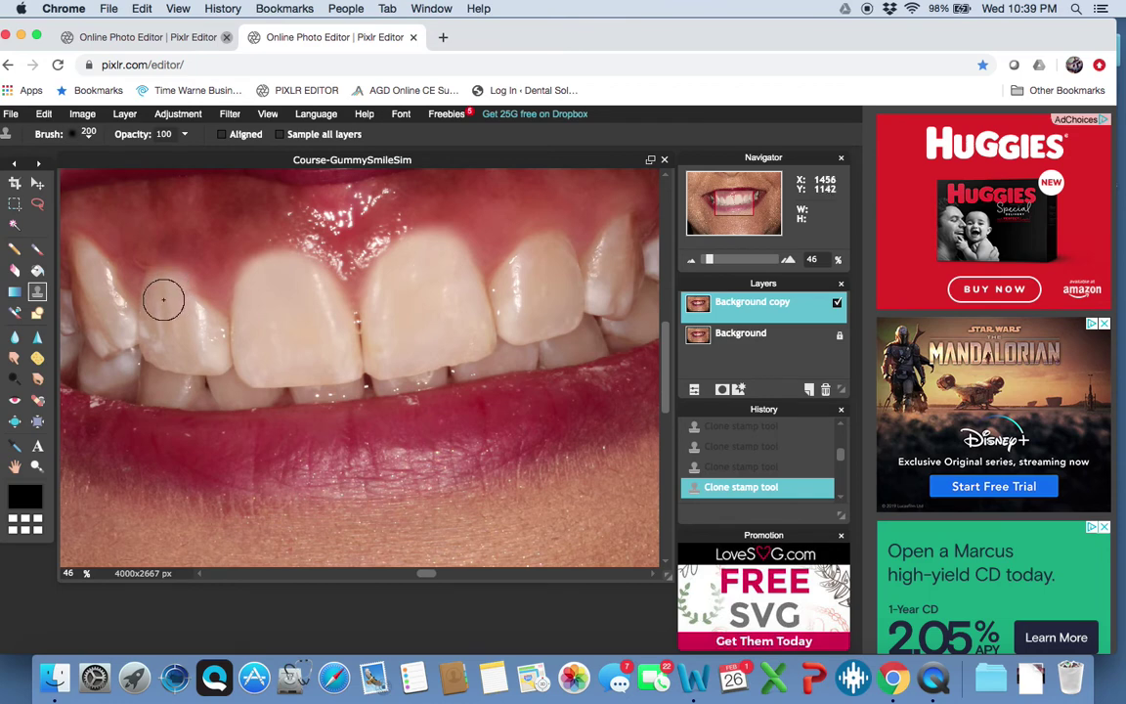
Clone enamel over the gum edges of the left-hand and right-hand lateral incisors to lengthen both teeth
left_click_drag(182, 300, 181, 284)
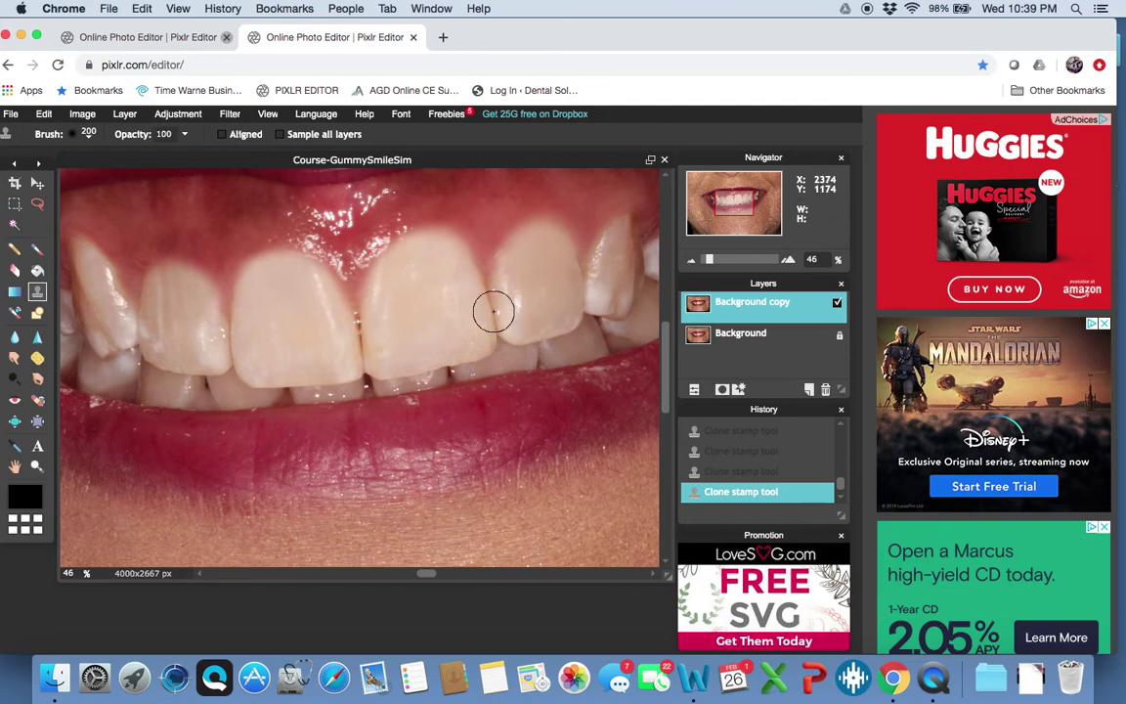
Compare the lengthened teeth with the original photo by switching the Background copy layer's visibility off and on, and examine the whole smile
scroll(487, 312, "down", 4)
scroll(488, 312, "down", 3)
scroll(479, 332, "up", 4)
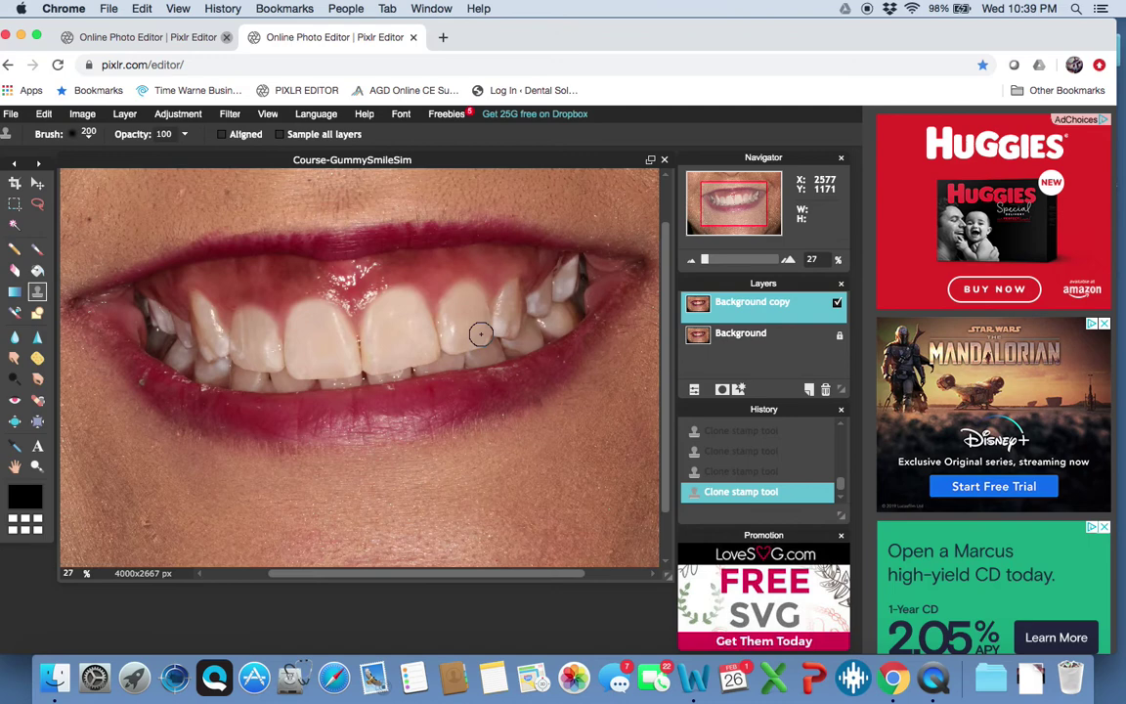
scroll(504, 325, "down", 2)
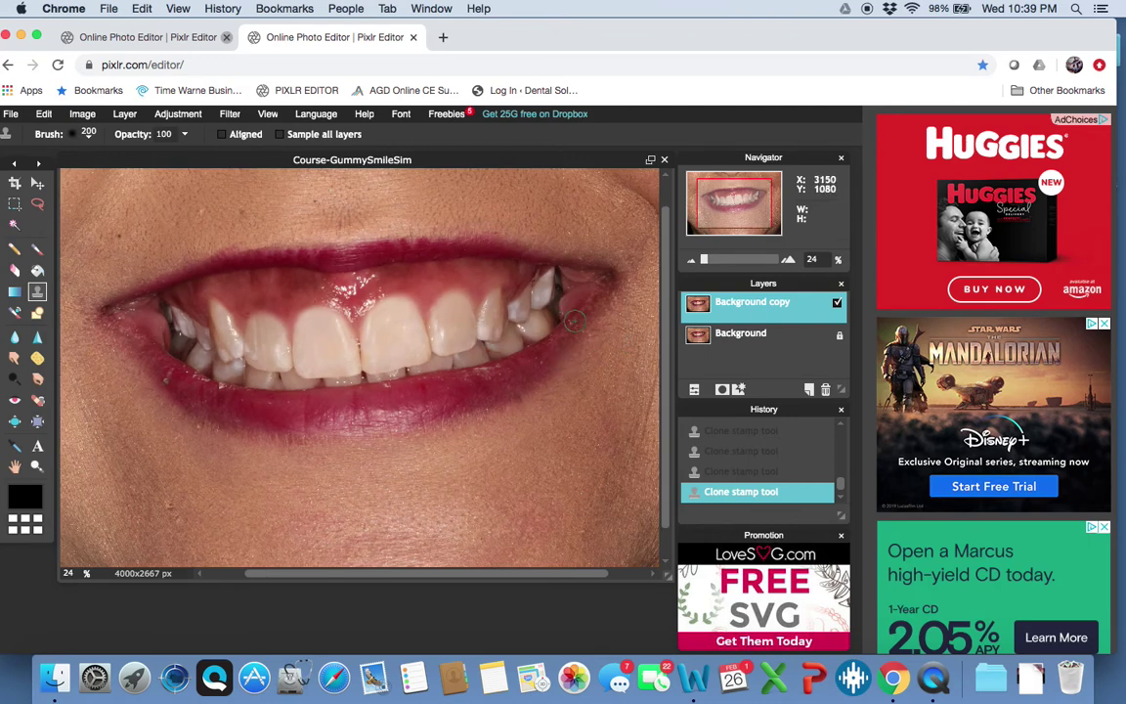
left_click(836, 306)
left_click(836, 306)
left_click(836, 306)
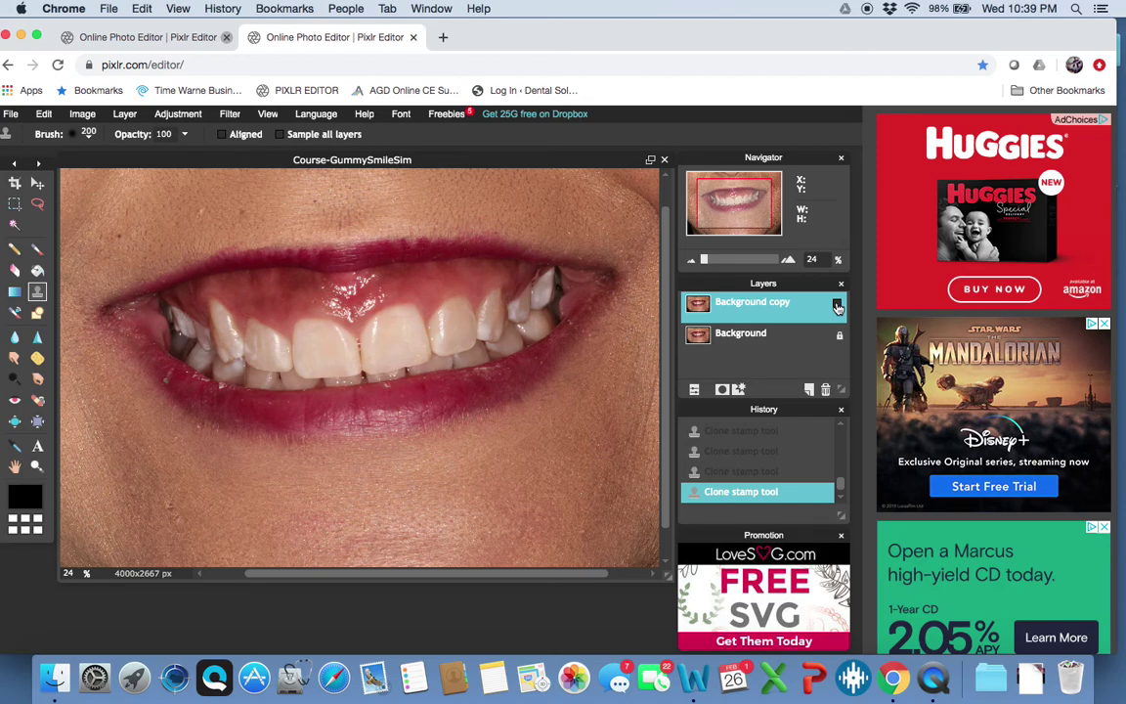
left_click(836, 306)
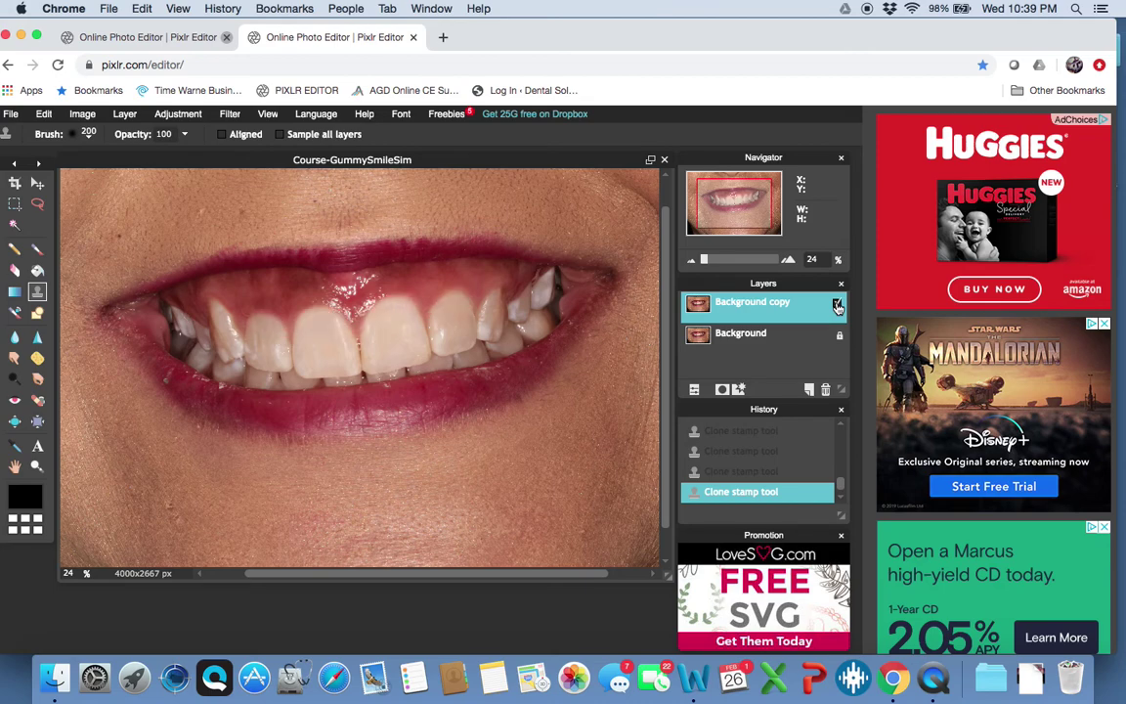
scroll(502, 333, "up", 3)
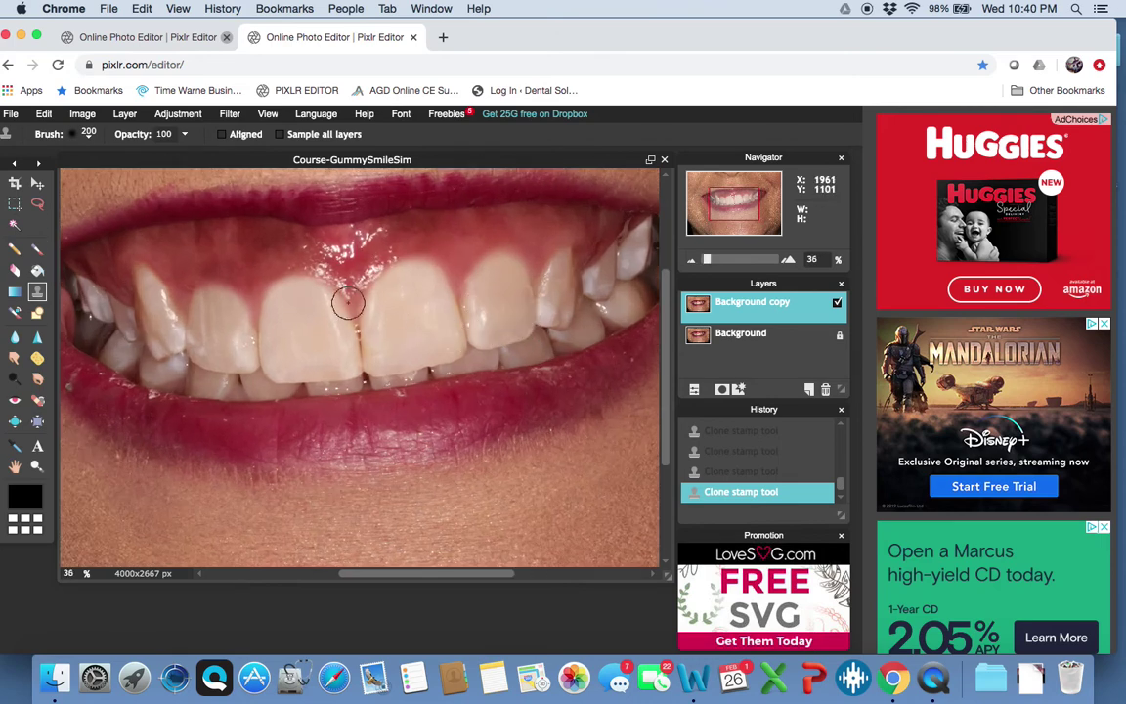
scroll(317, 309, "down", 2)
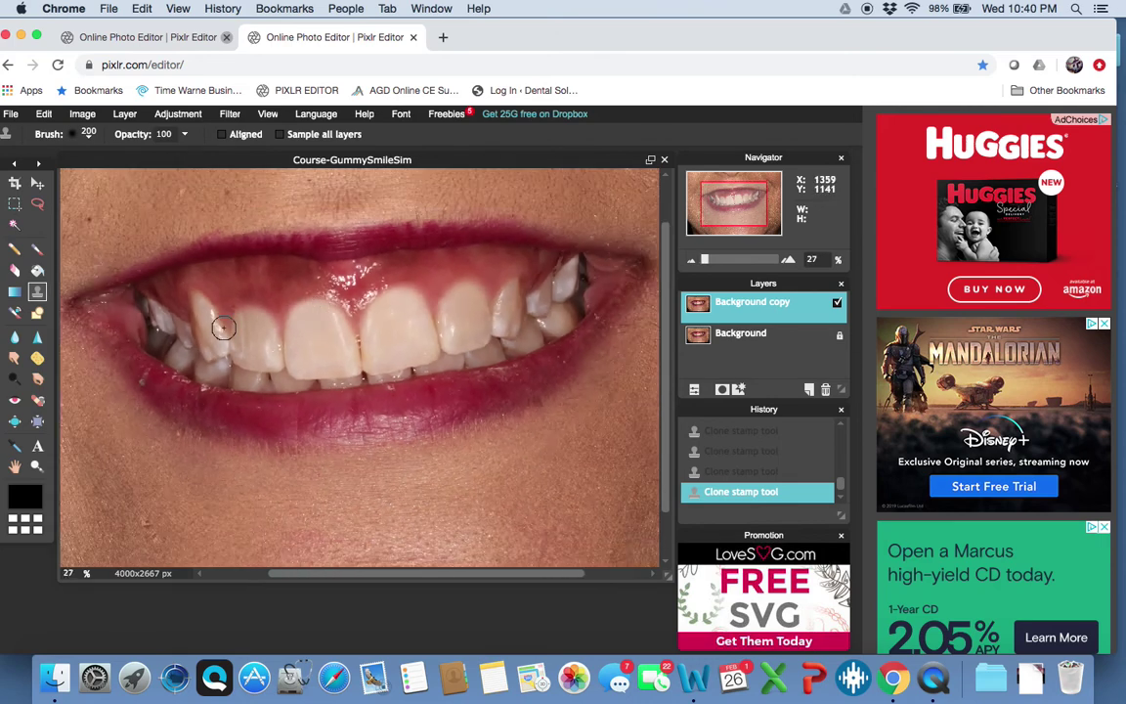
scroll(391, 326, "down", 2)
scroll(427, 339, "up", 1)
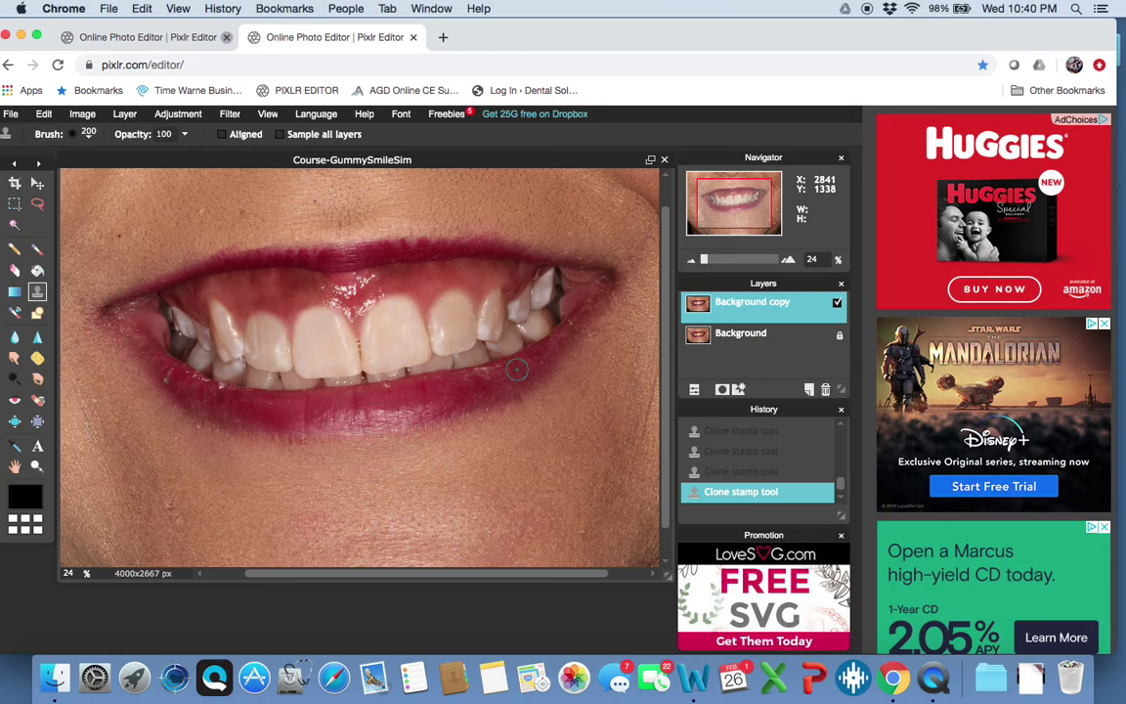
scroll(457, 361, "down", 1)
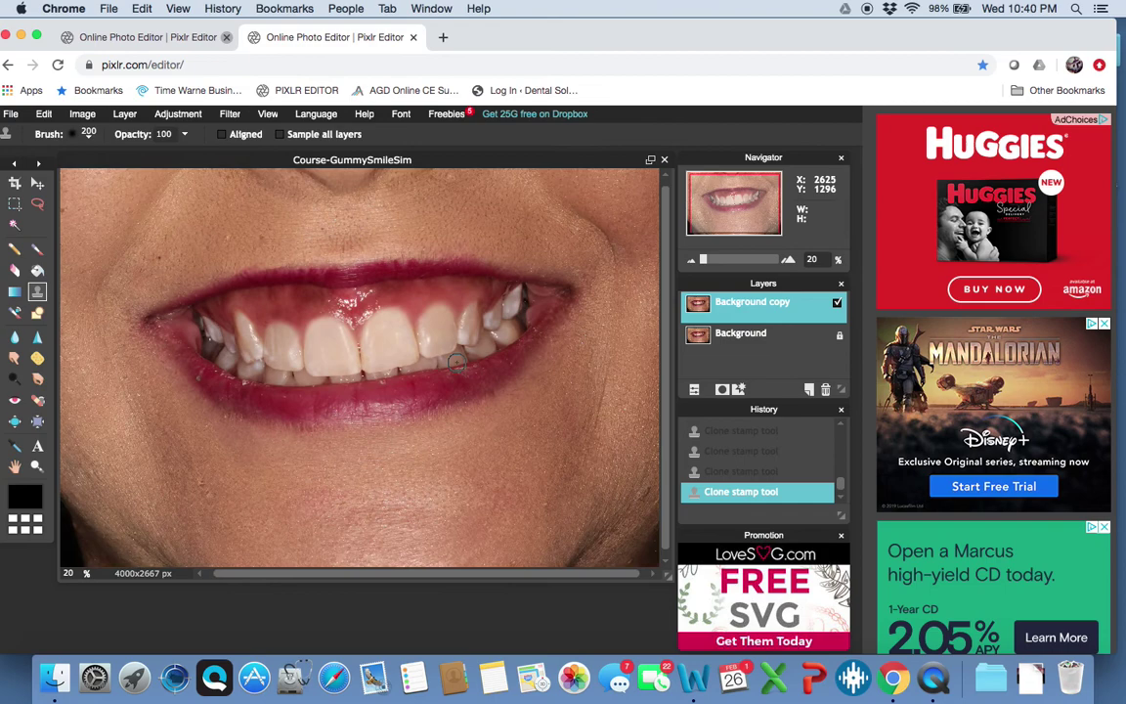
scroll(456, 362, "up", 1)
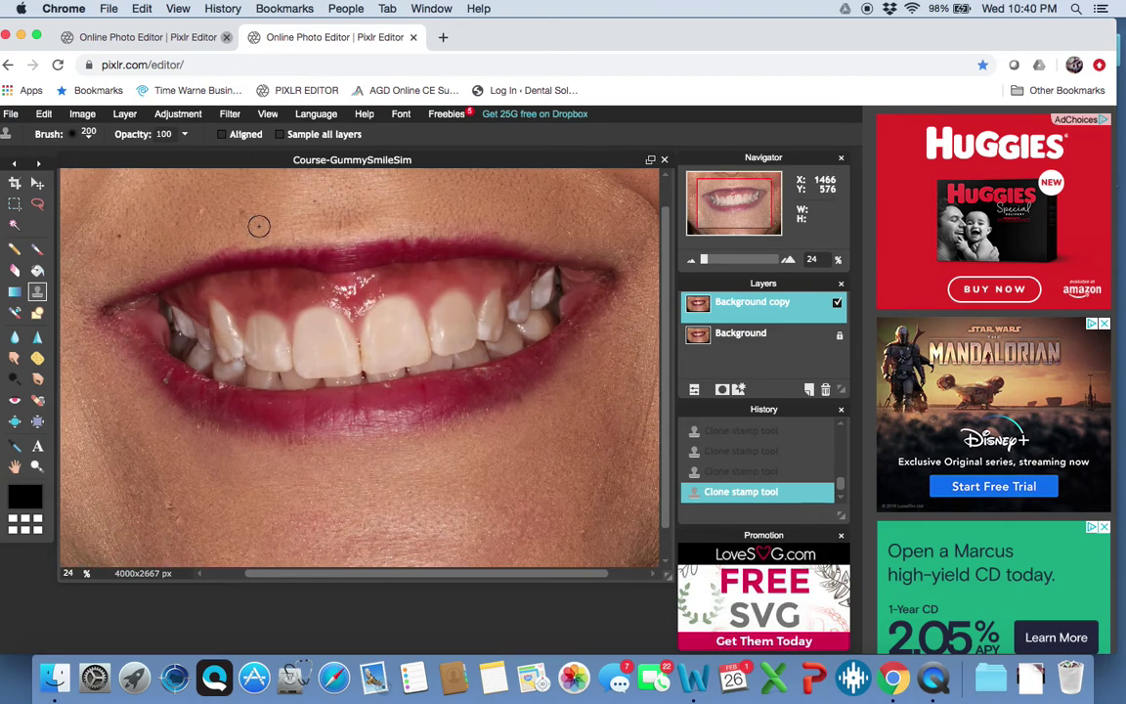
Save the image as Course-GummySmileSim AFTER, a JPEG at quality 30, in the 2020 Photo Course Practice Files folder
left_click(8, 112)
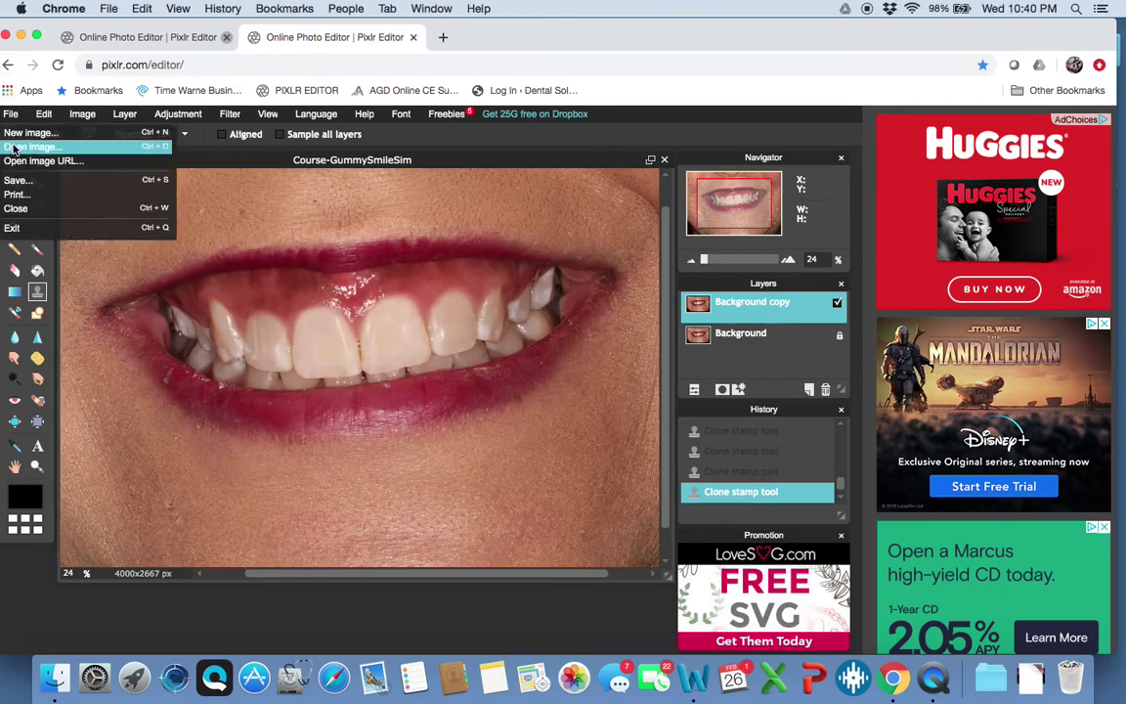
left_click(14, 181)
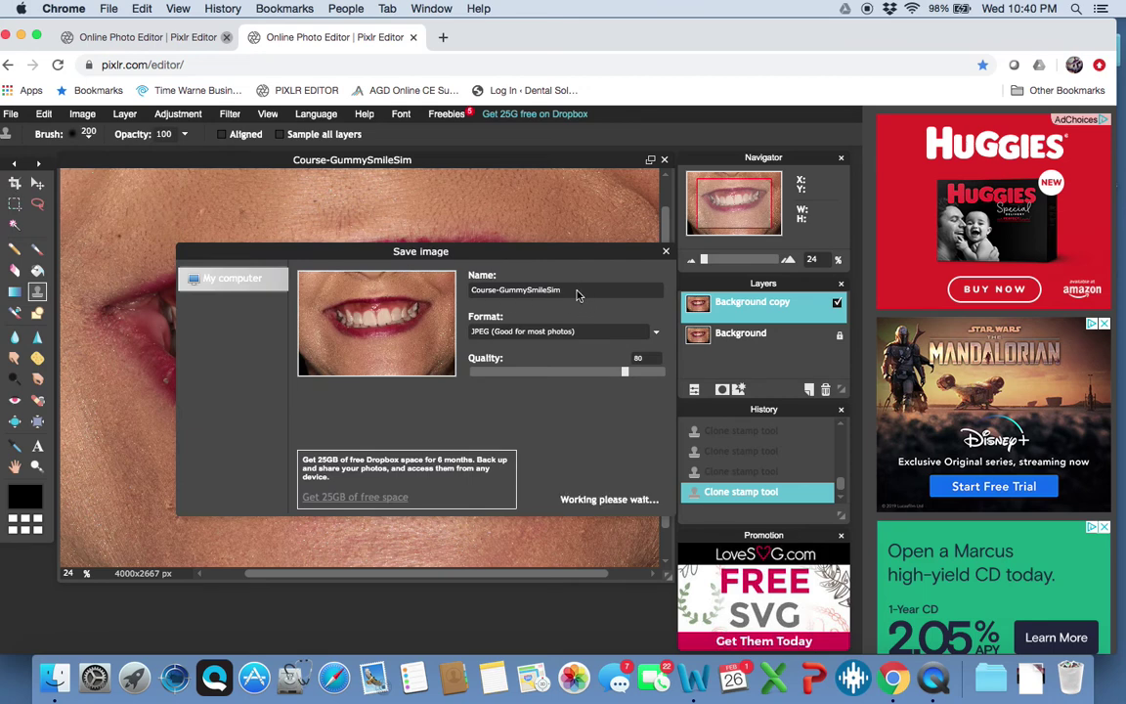
left_click(522, 285)
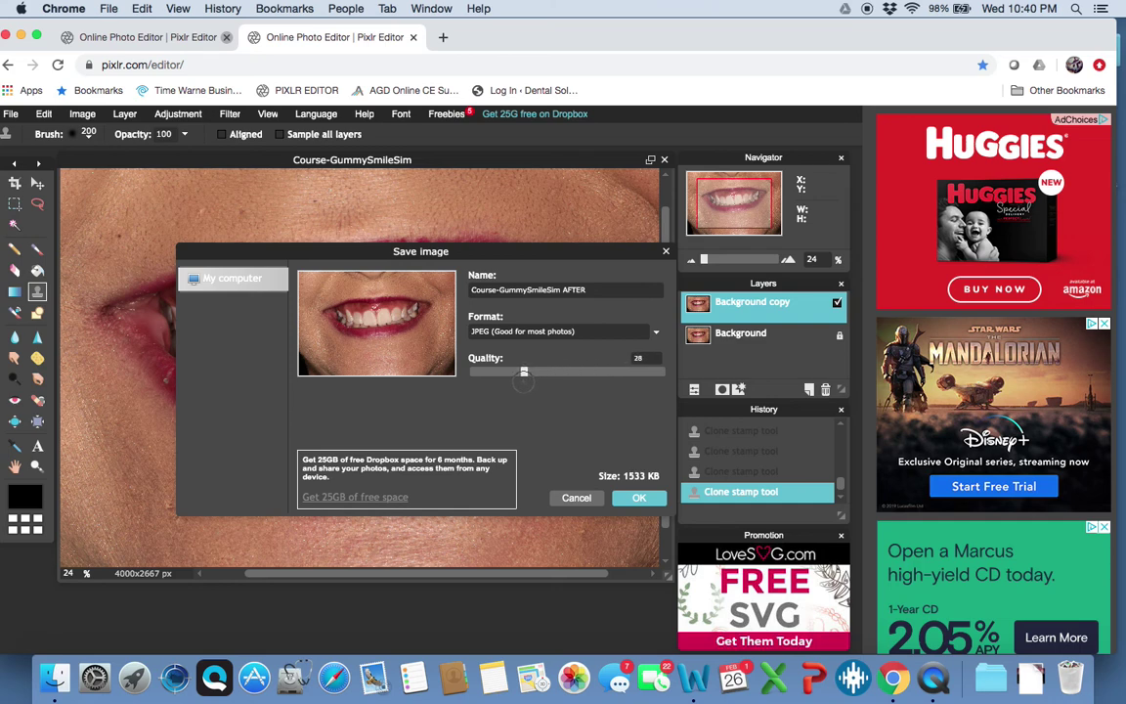
key("Return")
left_click(636, 499)
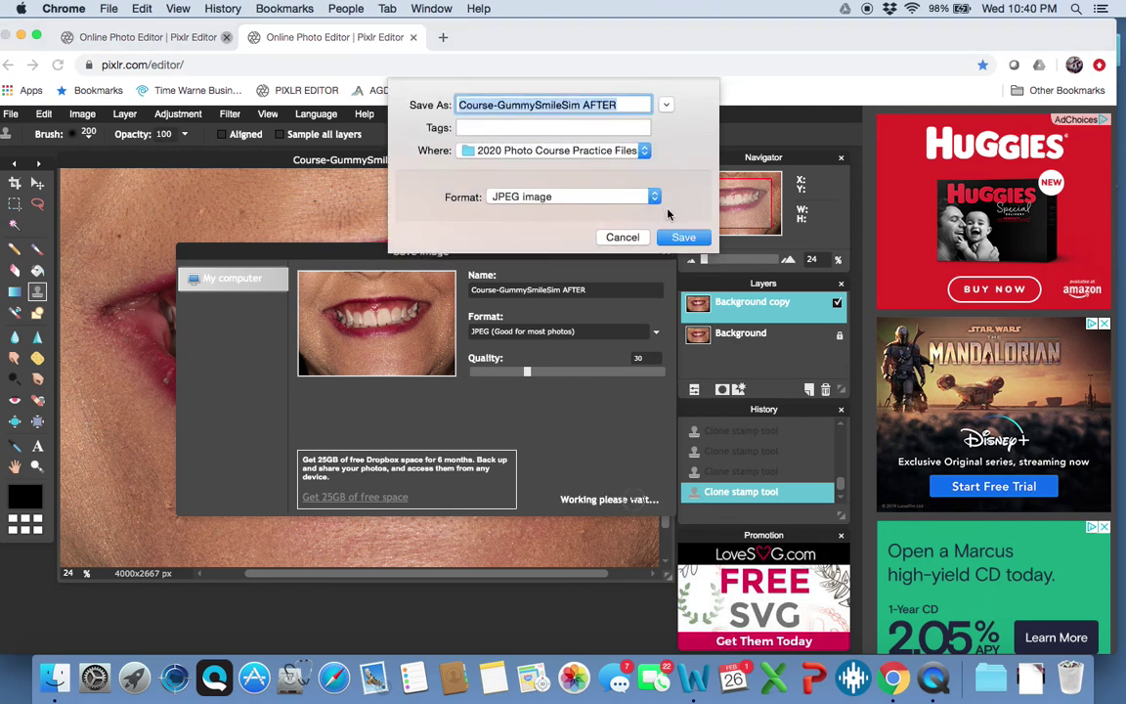
left_click(682, 237)
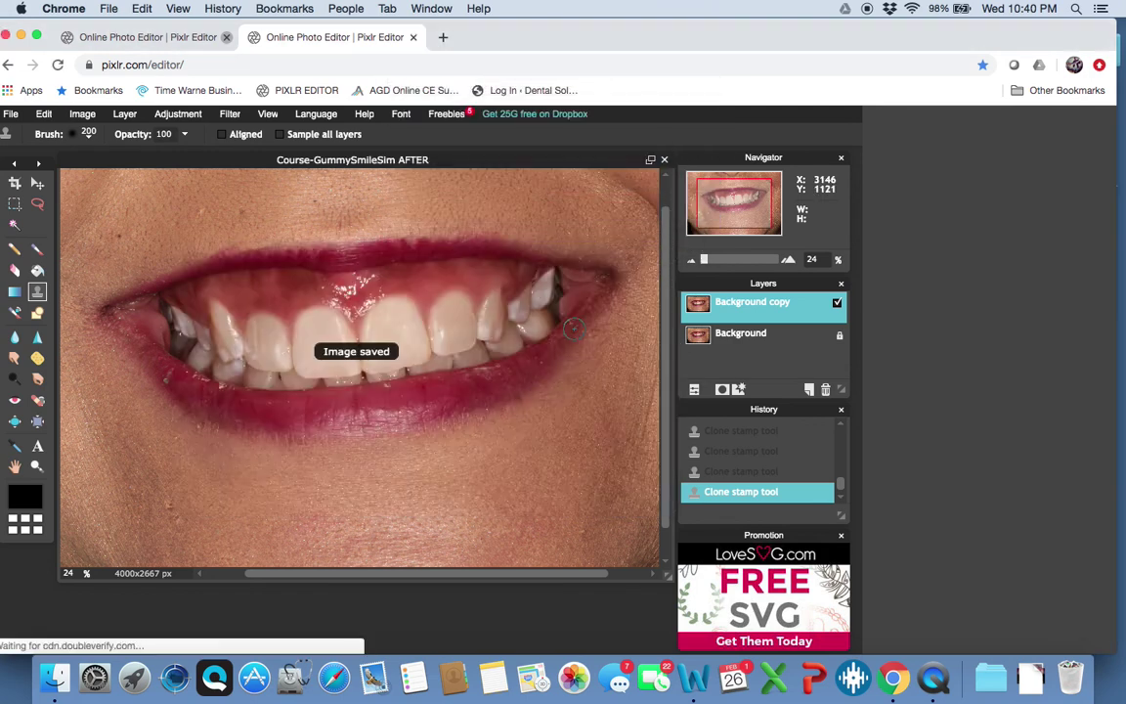